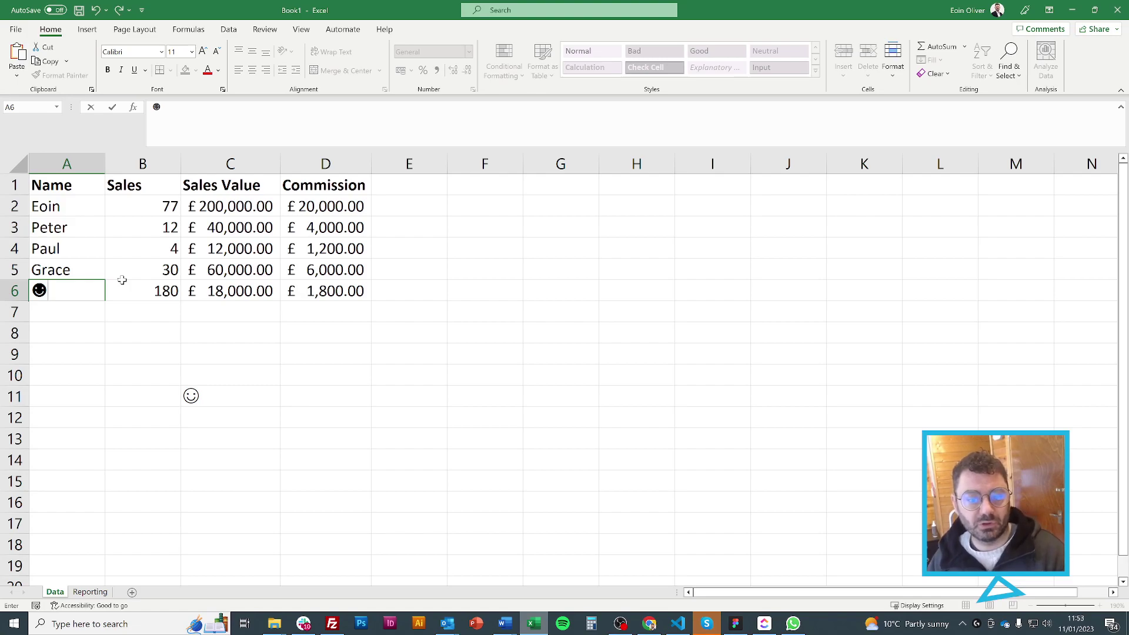
Undo the emoji in A6 to restore the last name, then check the sales values' number format
key(Return)
key(ctrl+z)
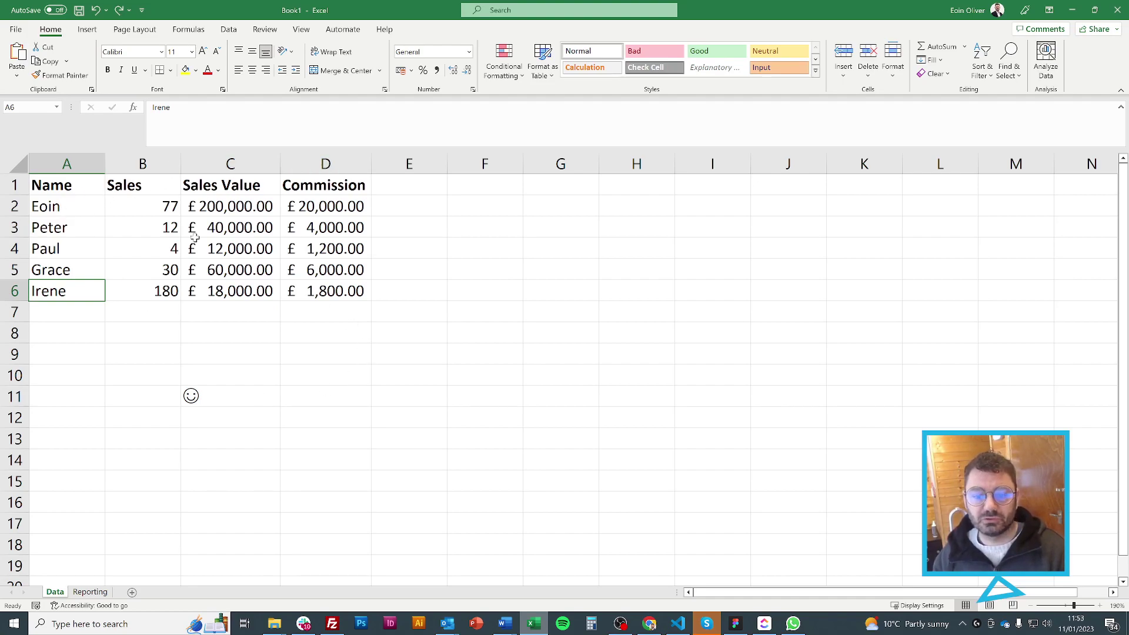
drag(80, 207, 77, 288)
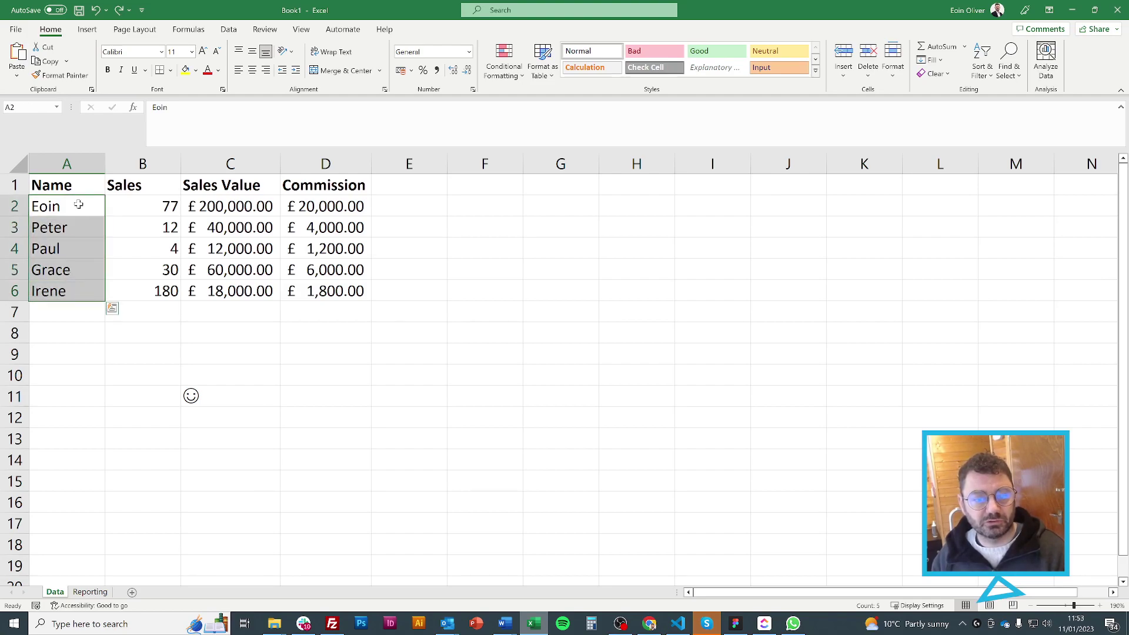
click(243, 205)
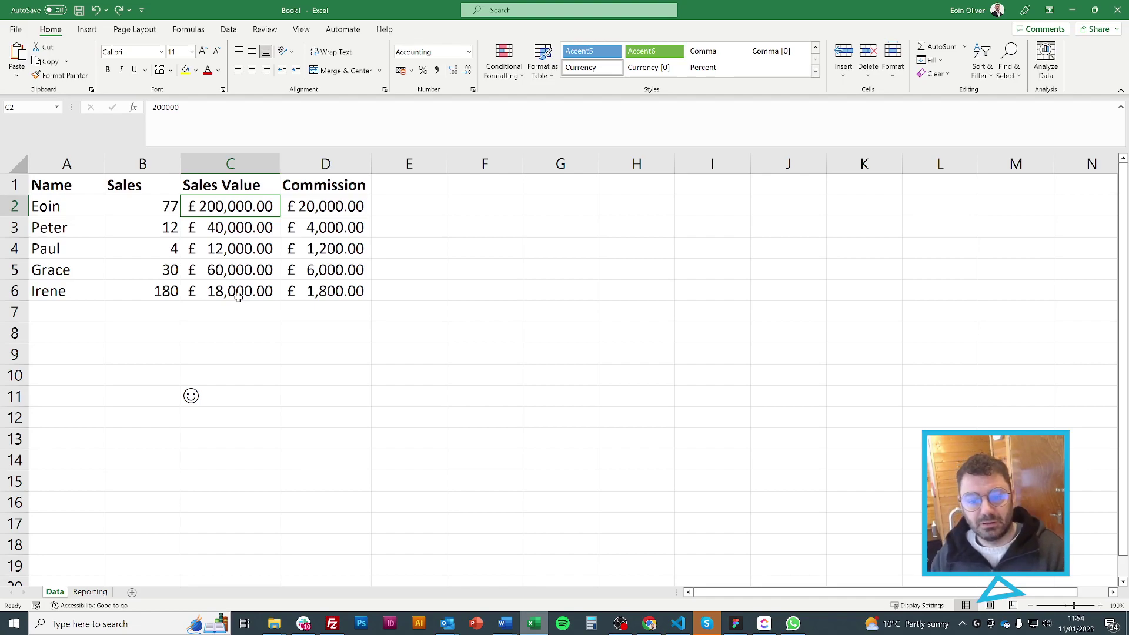
Begin =VLOOKUP( in Reporting cell B3 with A3 as the lookup value, ready to pick the table
click(81, 597)
click(282, 343)
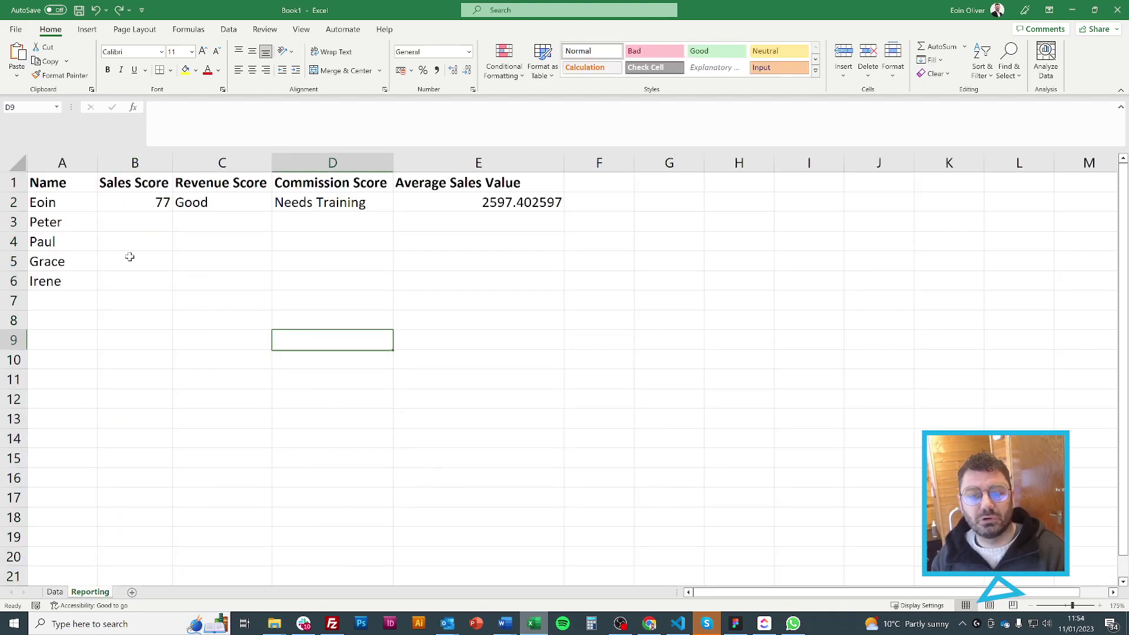
click(118, 222)
click(194, 110)
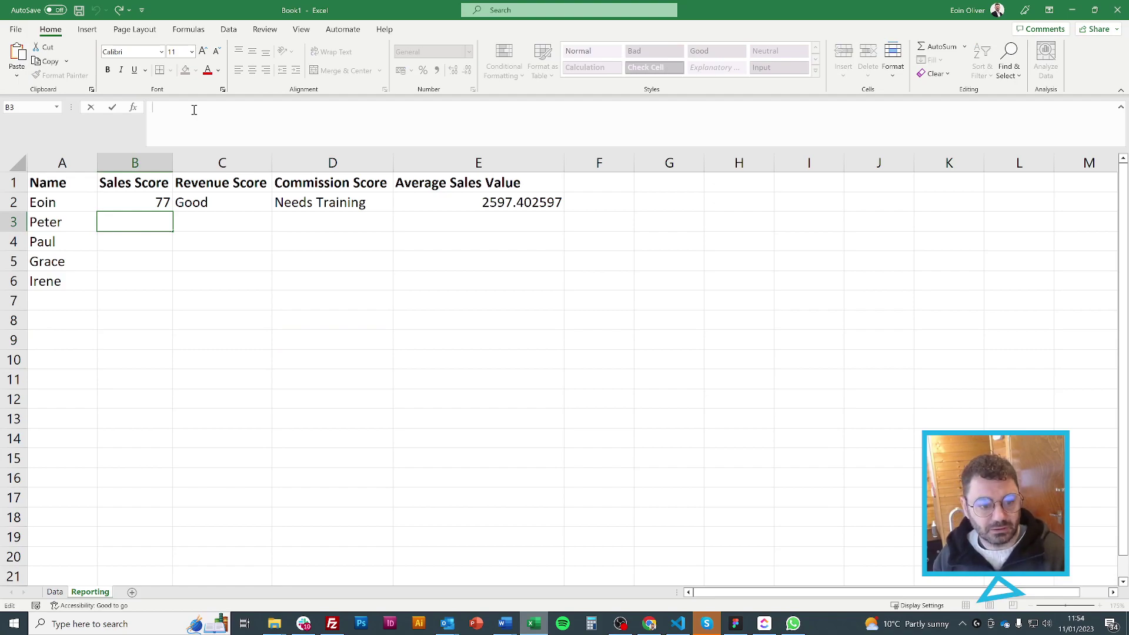
text(=)
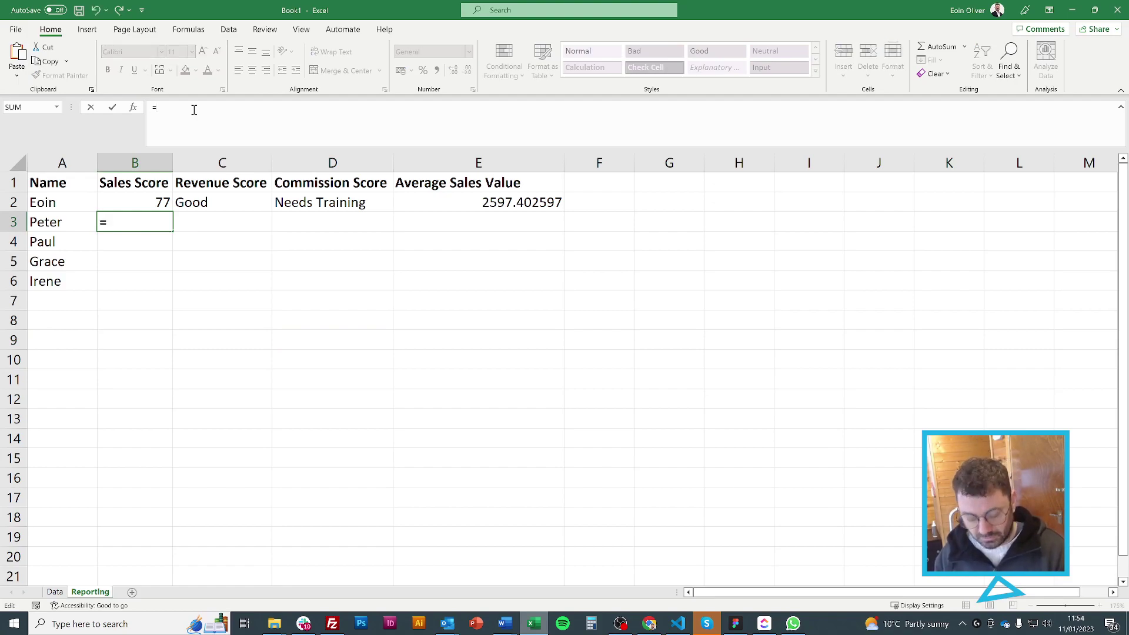
text(VLO)
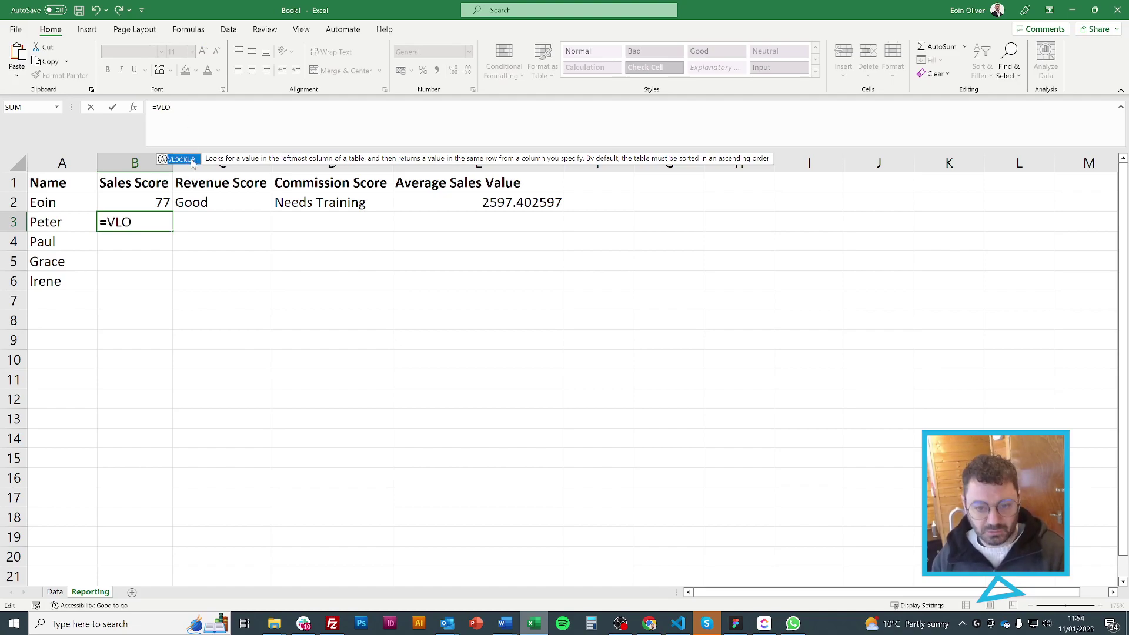
double_click(192, 161)
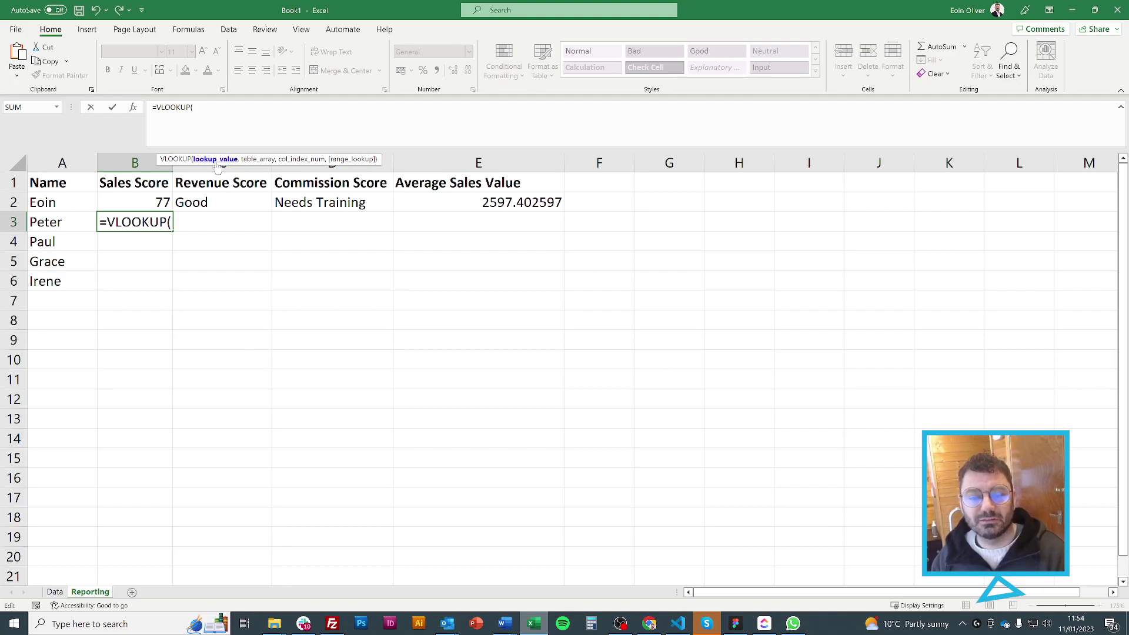
click(56, 224)
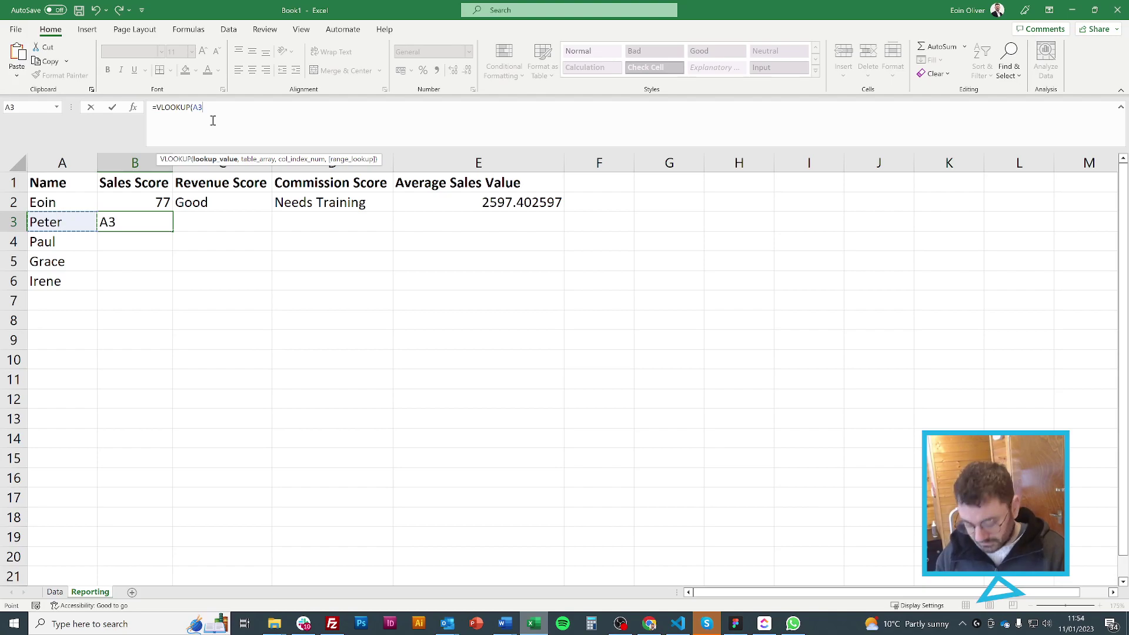
text(,)
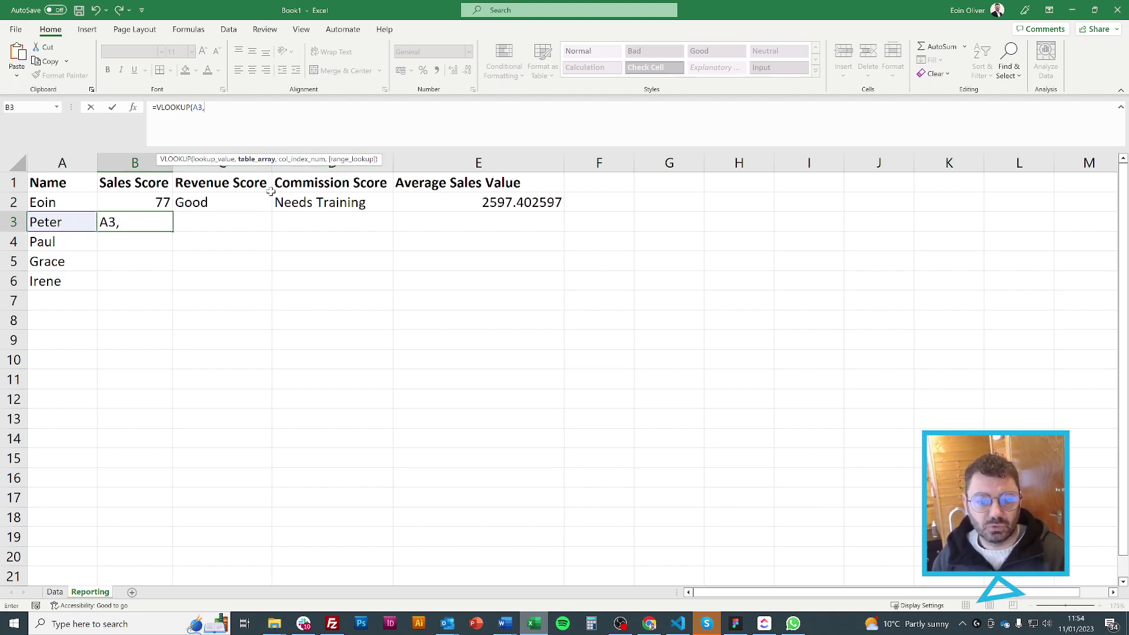
Complete B3 as =VLOOKUP(A3,Data!A1:D20,2,FALSE) so the Sales Score shows 12
click(56, 594)
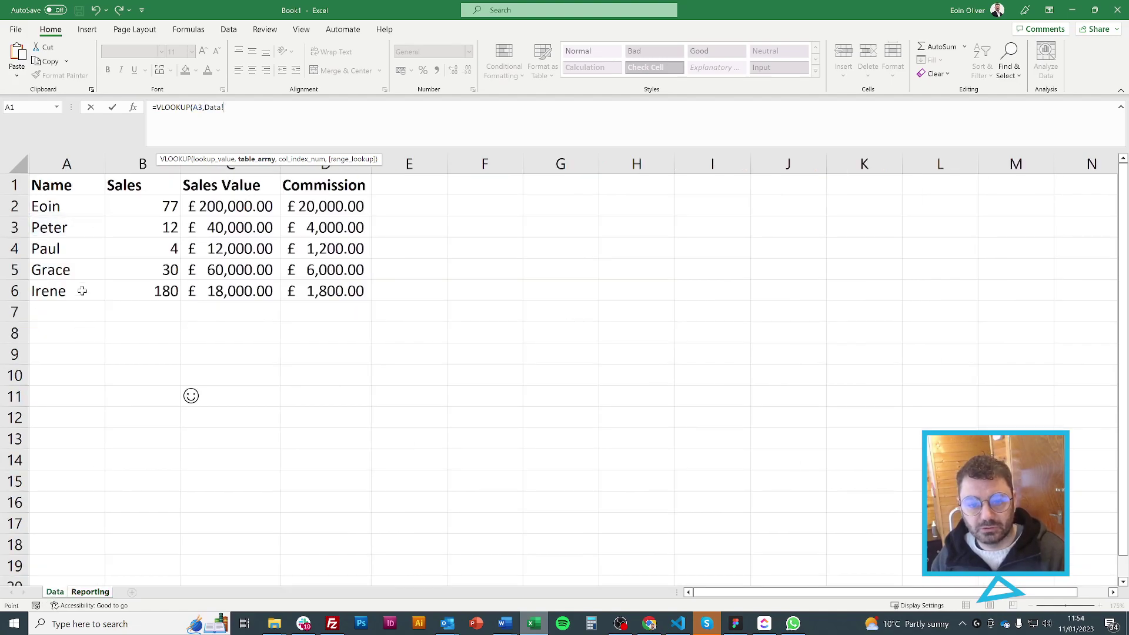
drag(58, 185, 326, 584)
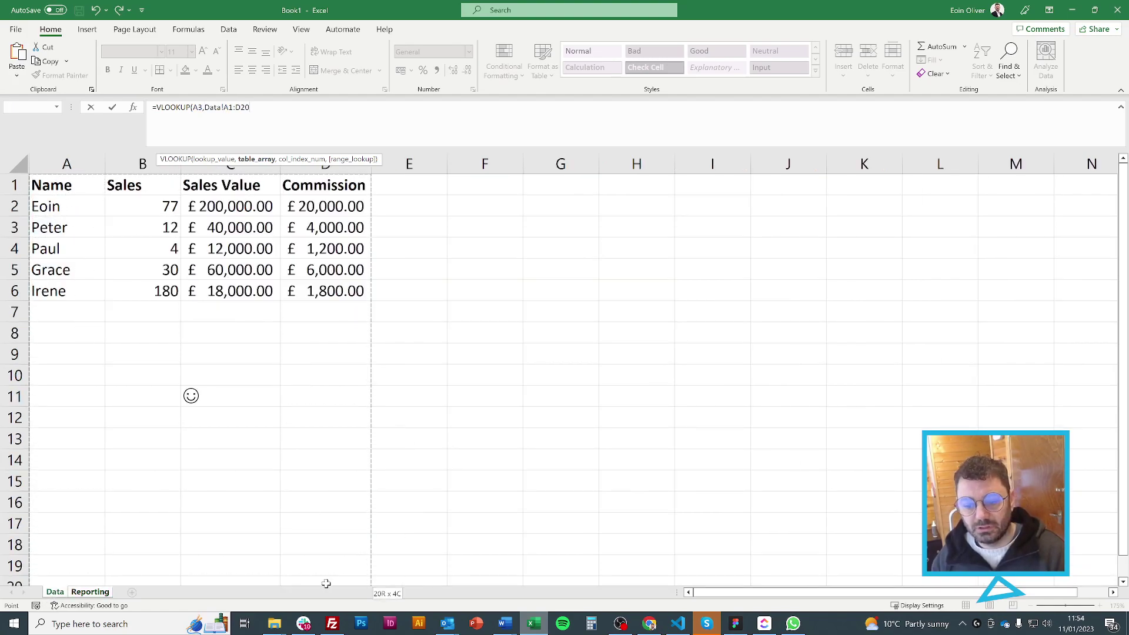
click(288, 114)
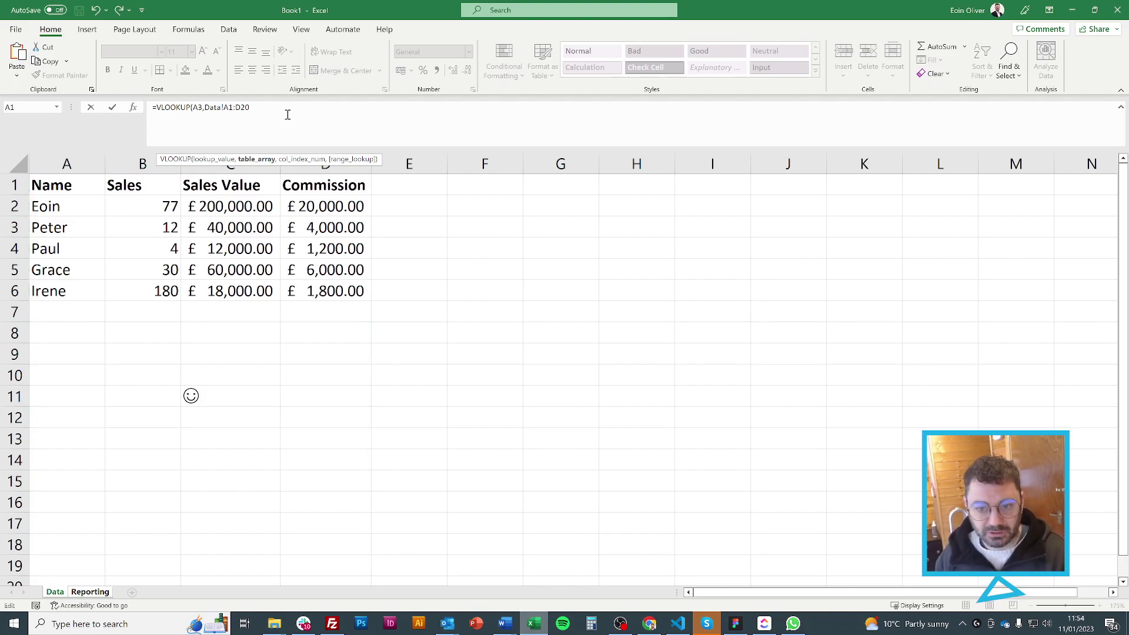
text(,2)
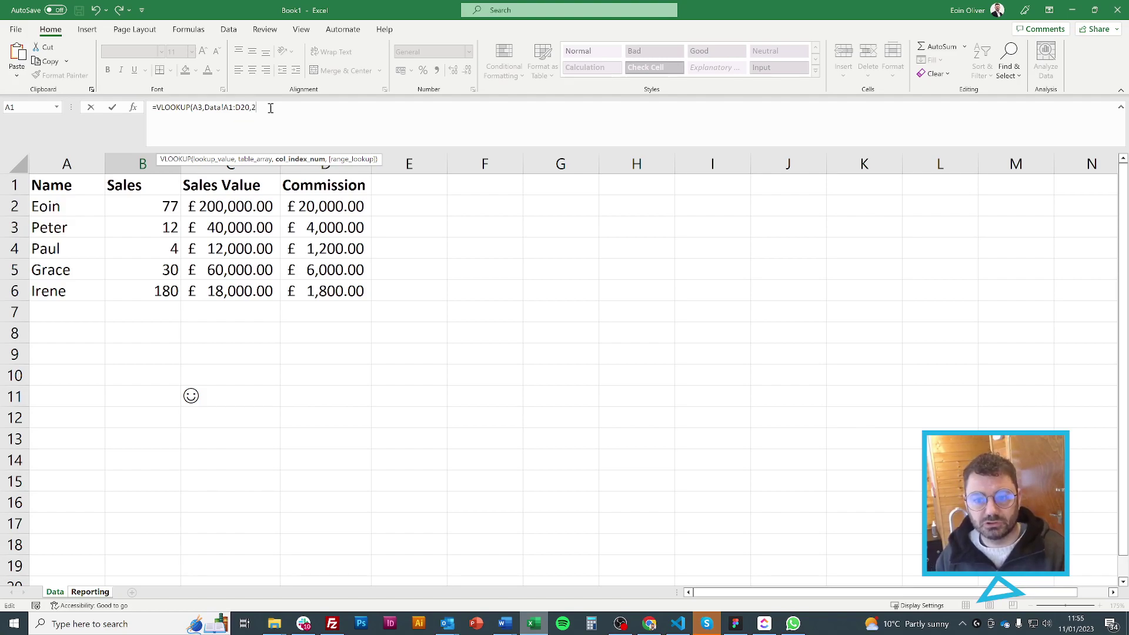
text(,)
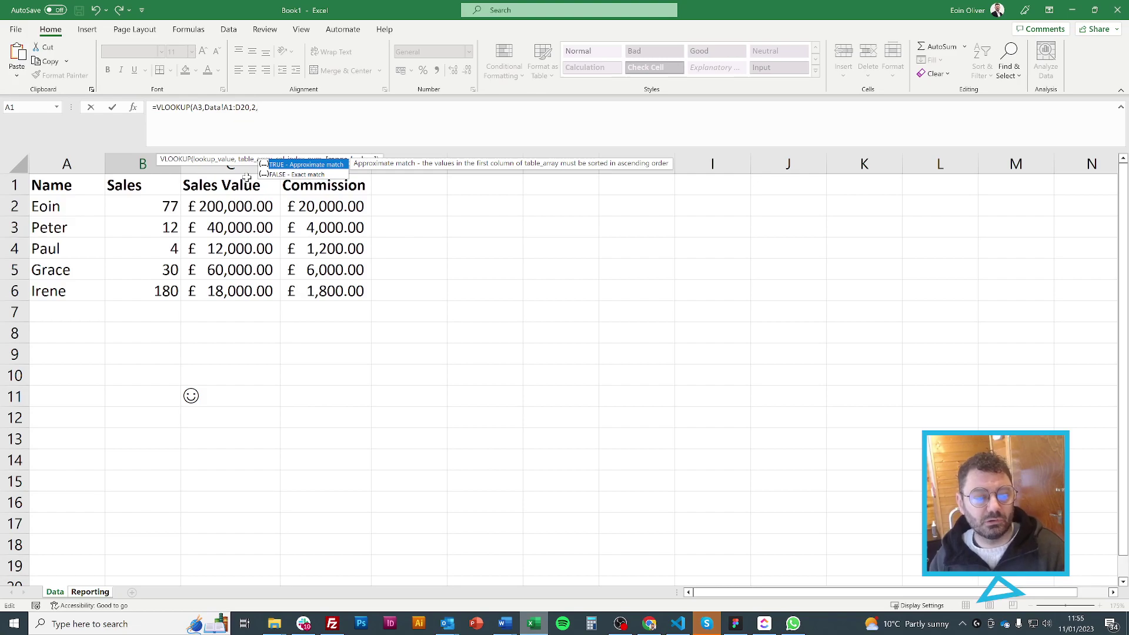
key(Down)
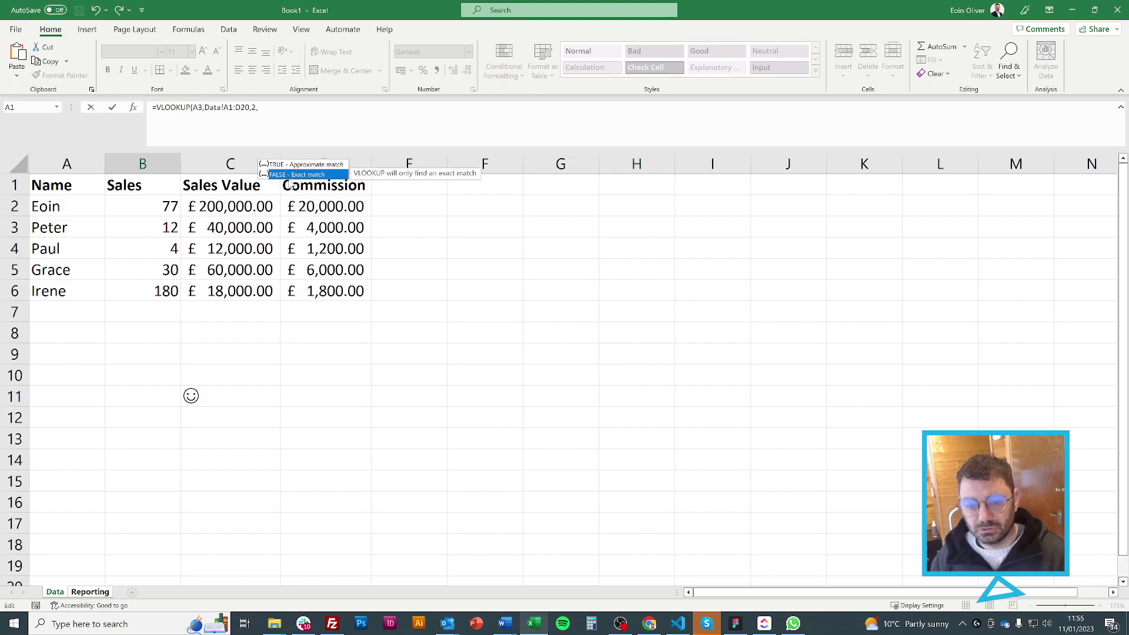
text())
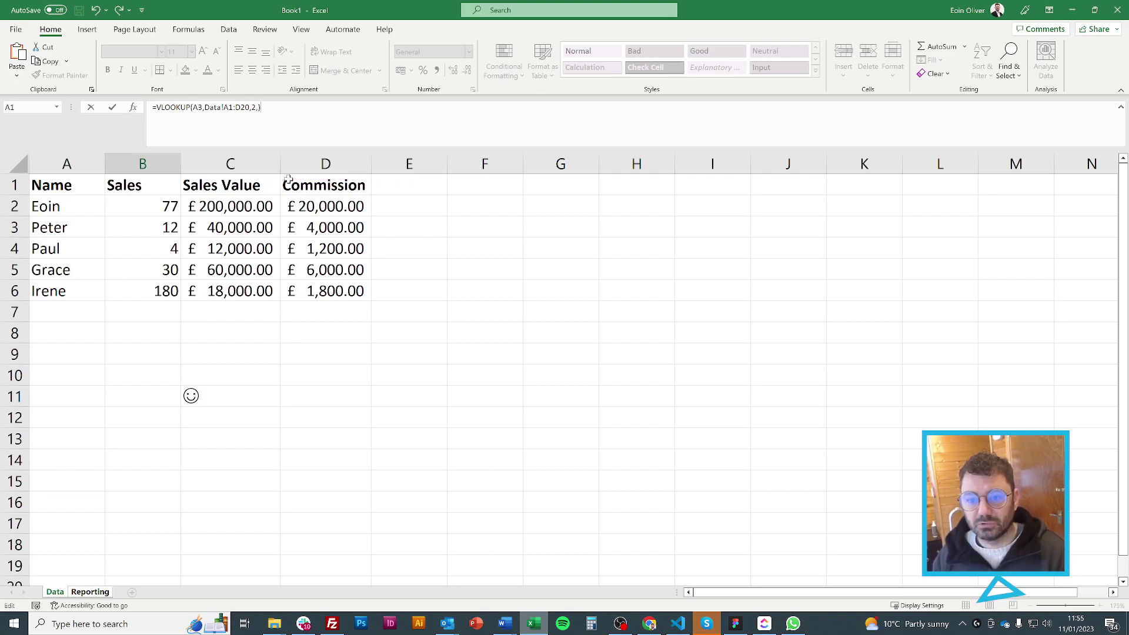
key(Left)
text(FALSE)
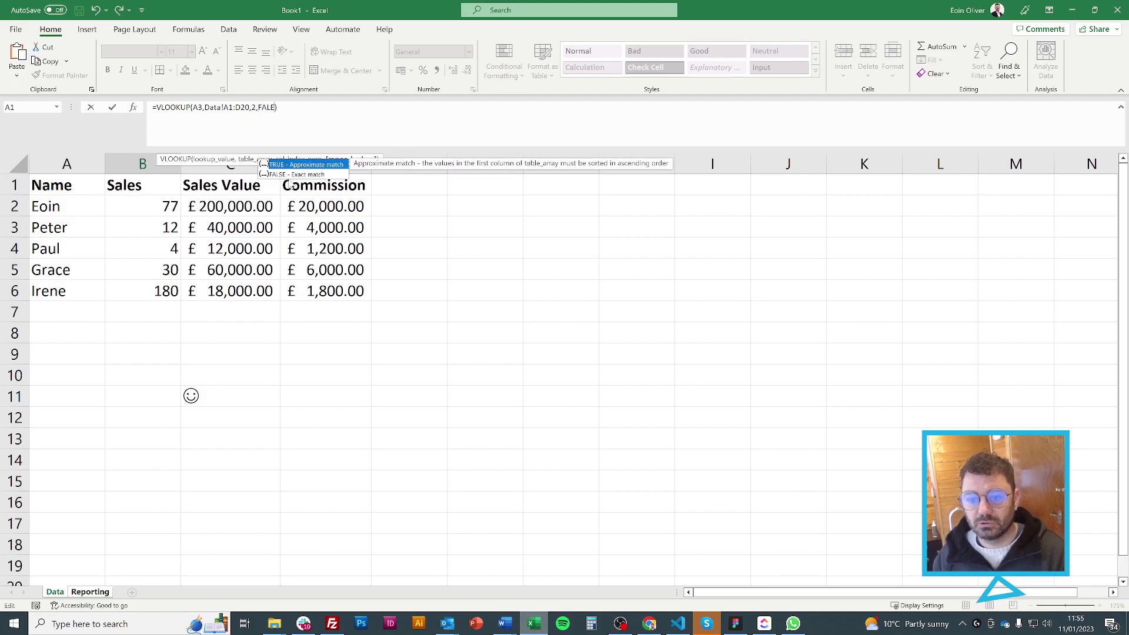
key(Return)
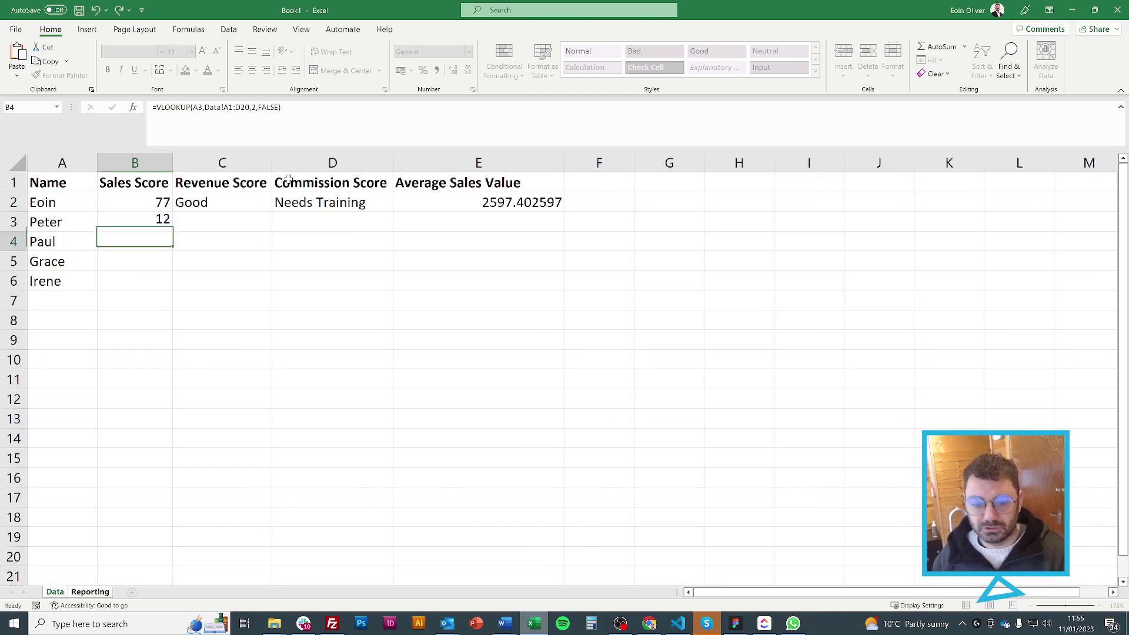
Check B3 against the Data sheet, then fill it down to B6, giving 4, 30 and 180
click(130, 215)
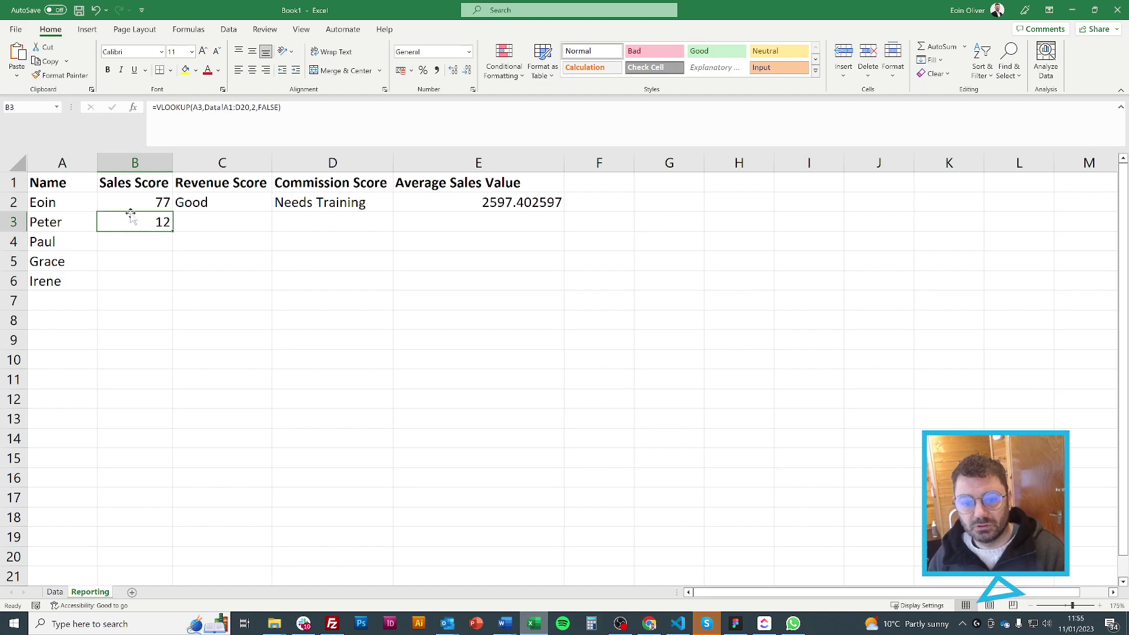
click(55, 592)
click(140, 223)
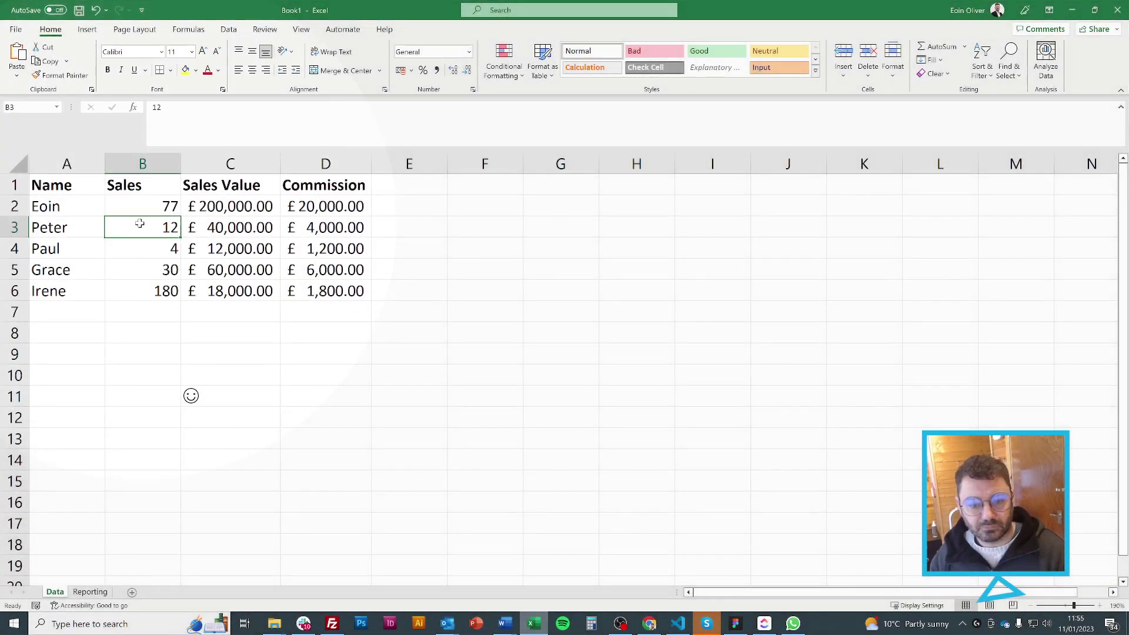
click(90, 592)
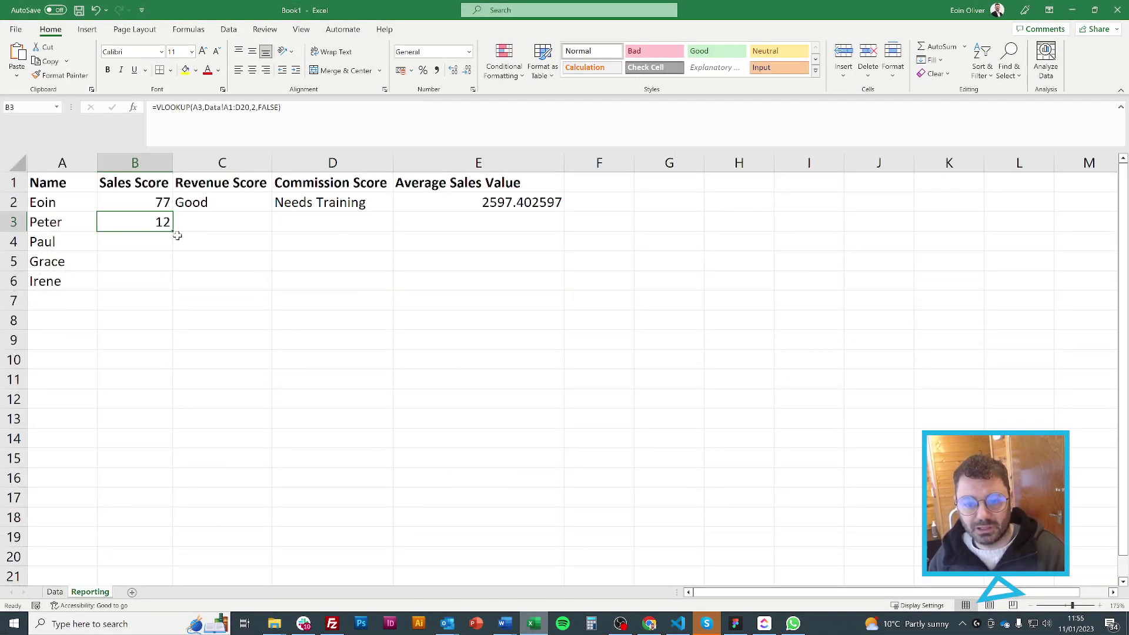
drag(173, 231, 171, 292)
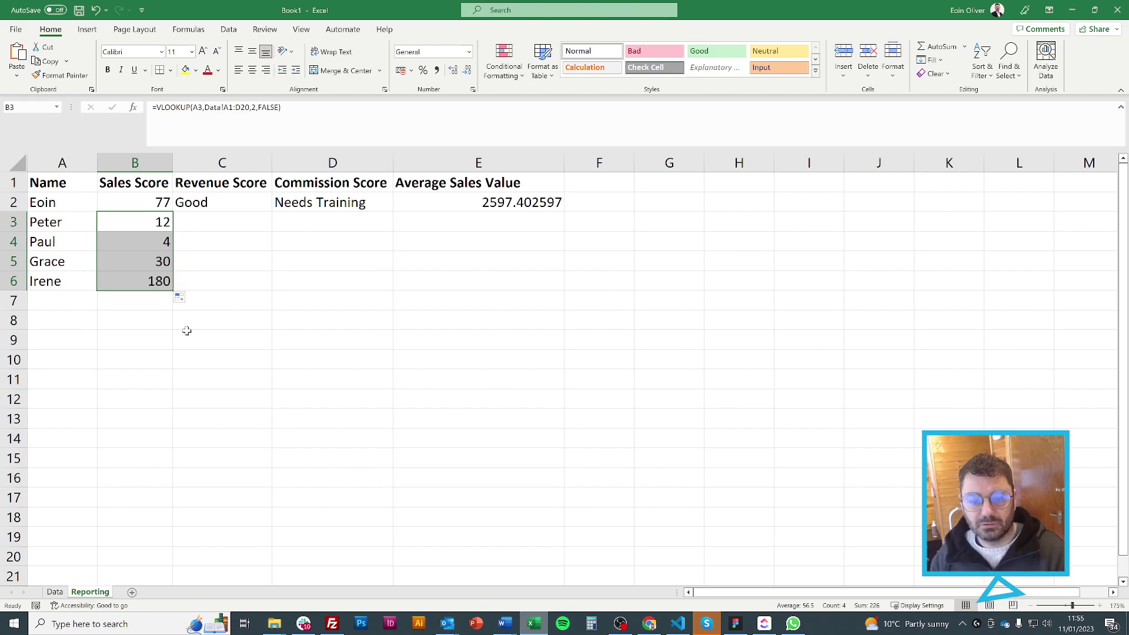
click(147, 222)
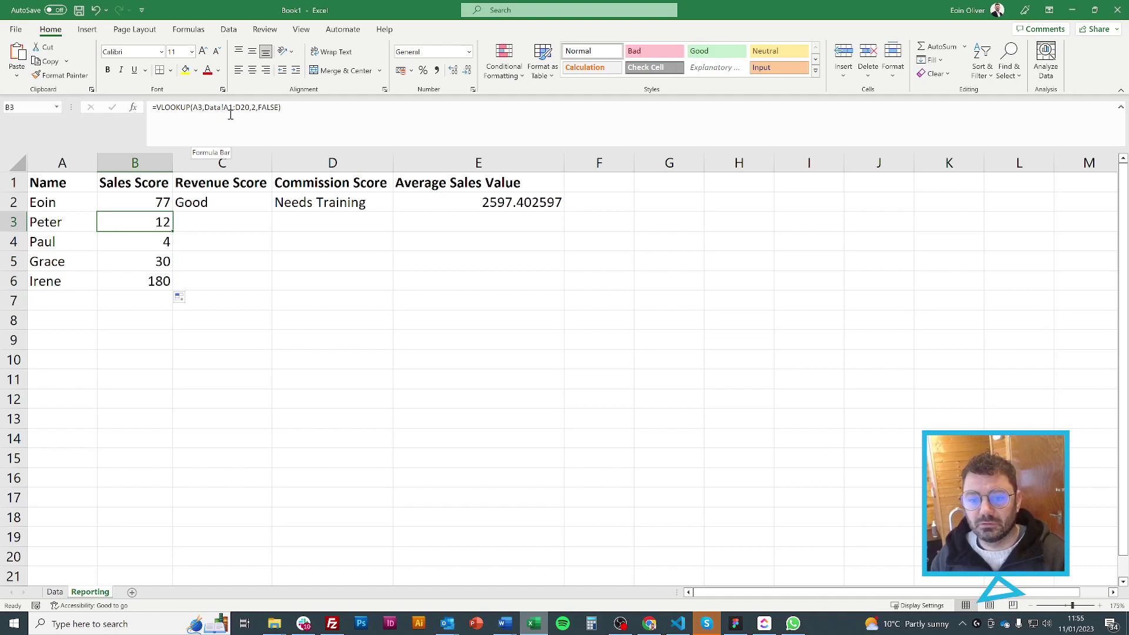
Make B3's table range absolute ($A$1:$D$20) and fill the lookup across row 3
click(227, 107)
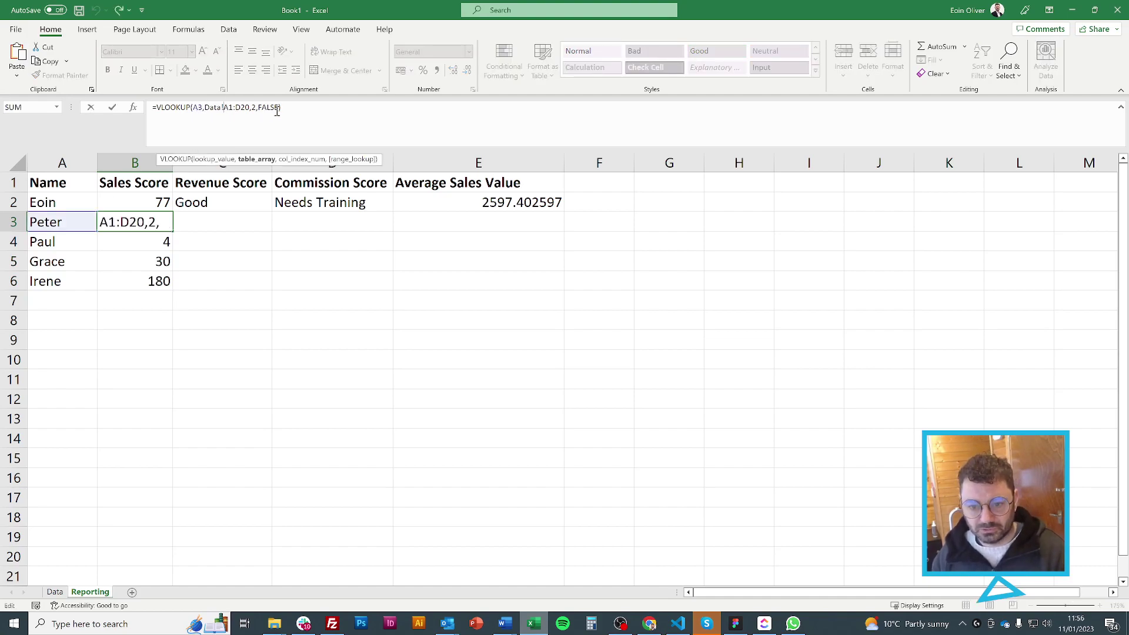
text($A)
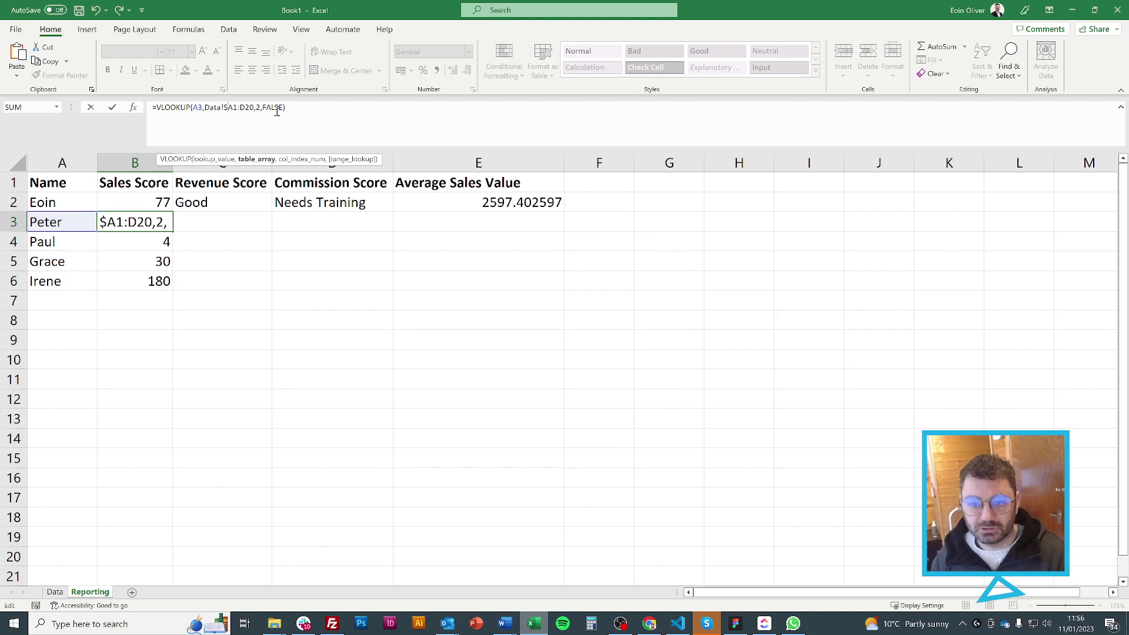
text($)
key(Right)
key(Right)
text($)
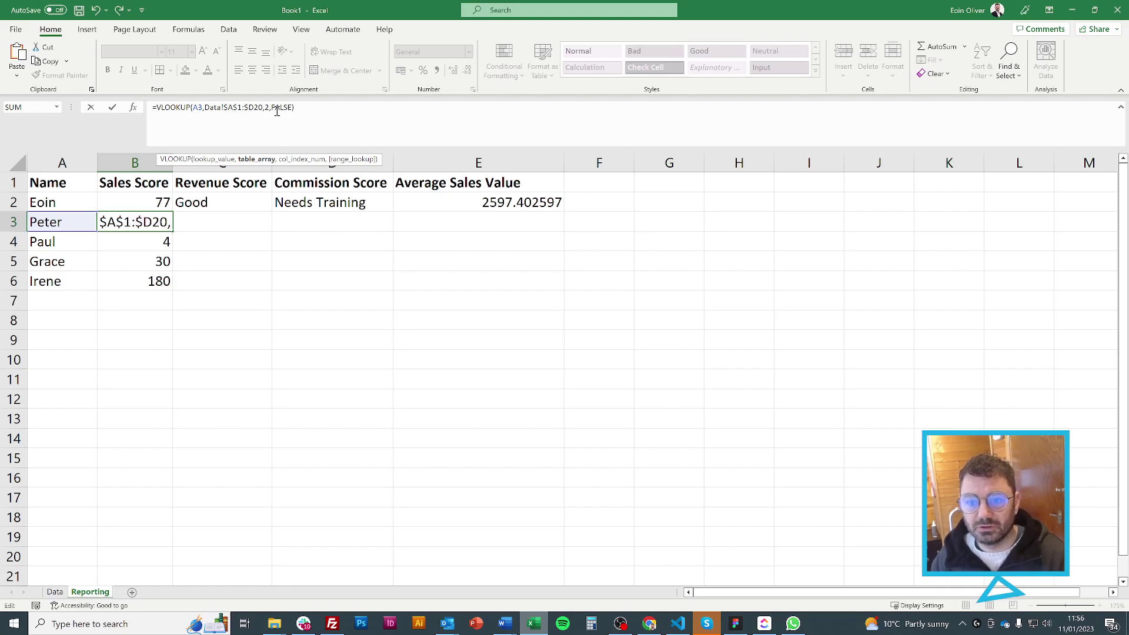
key(Right)
text($)
key(Return)
key(Up)
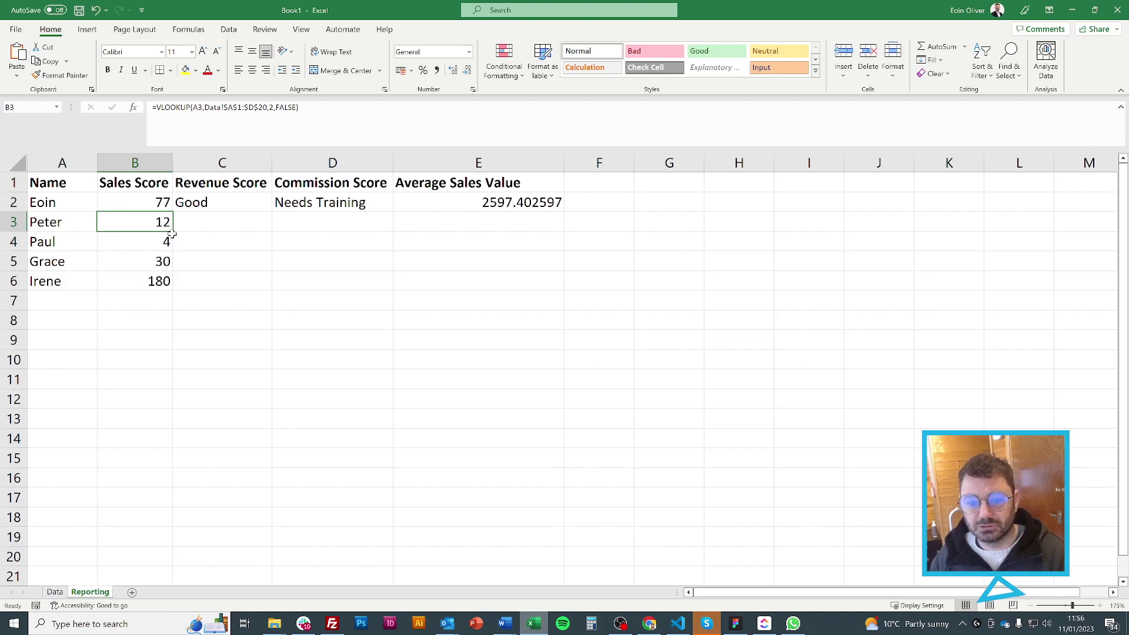
drag(172, 233, 544, 226)
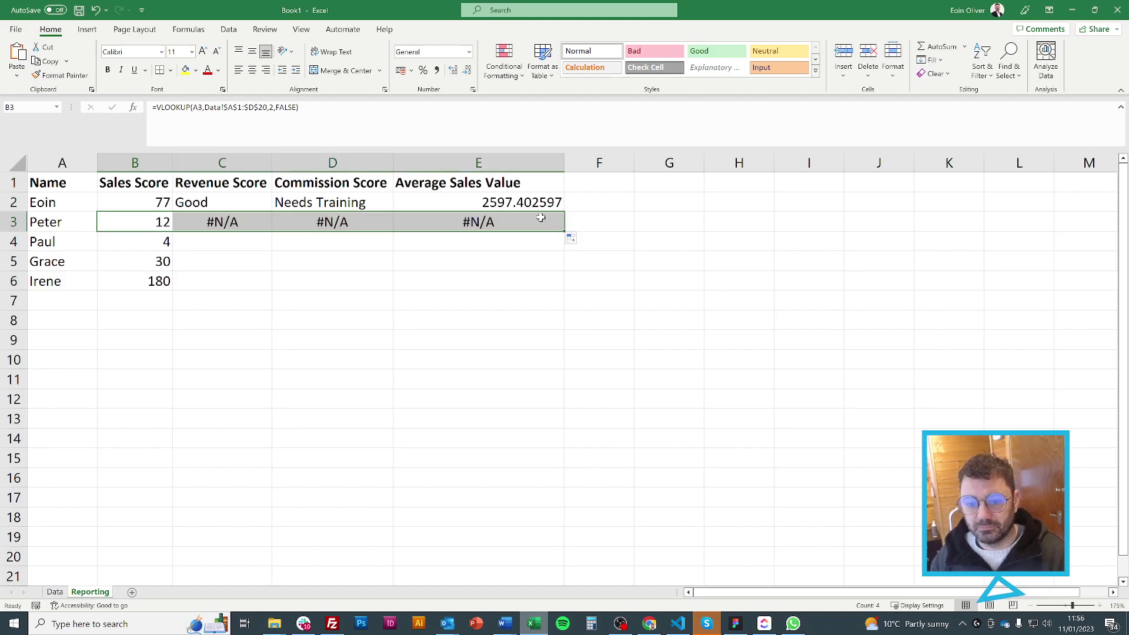
click(243, 227)
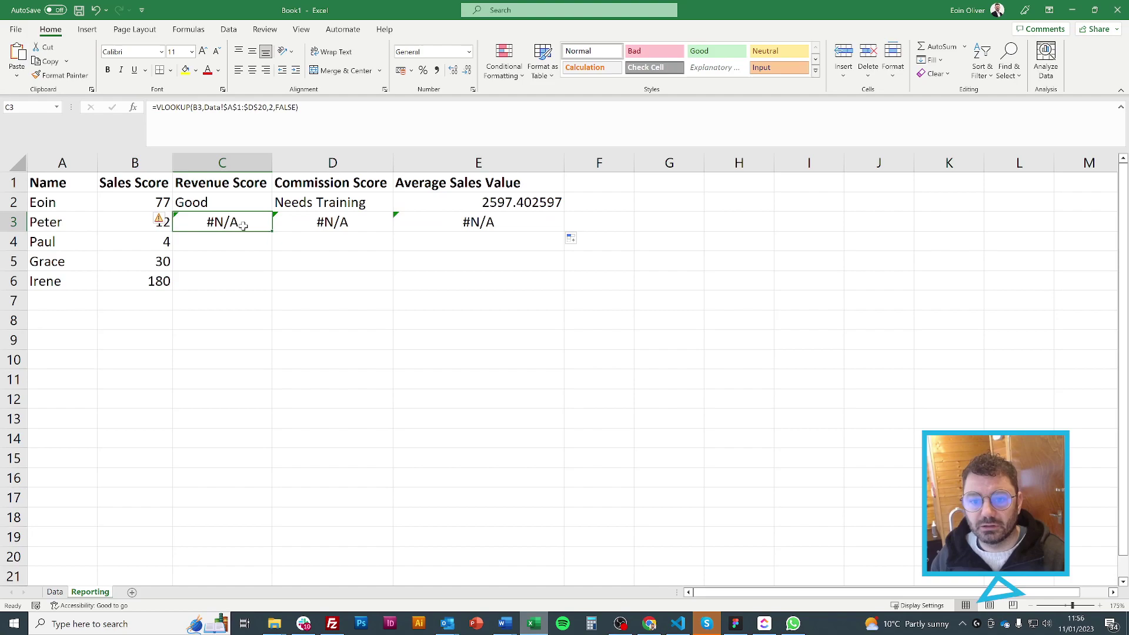
click(151, 222)
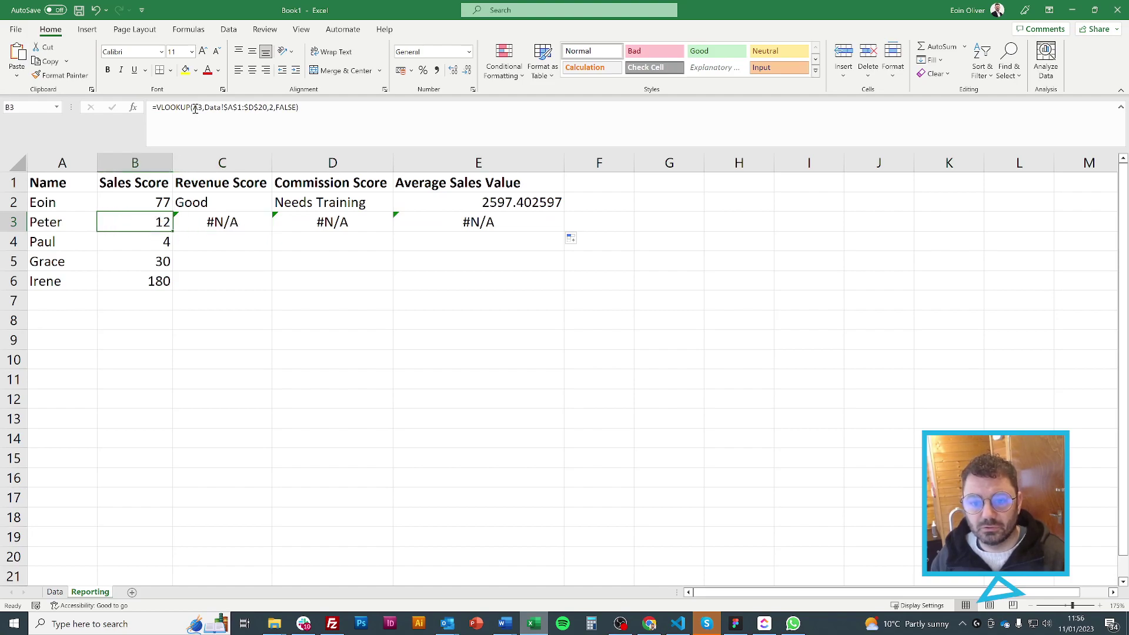
Lock B3's lookup value as $A$3 and refill the formula across to E3
click(196, 108)
text($)
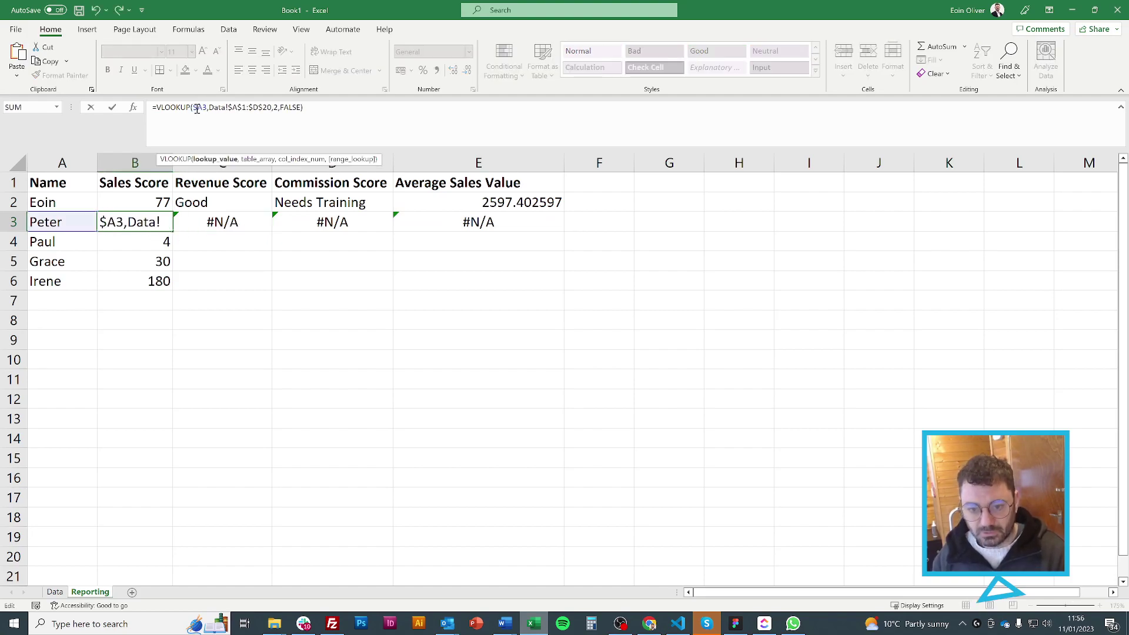
key(Right)
text(£)
key(BackSpace)
text($)
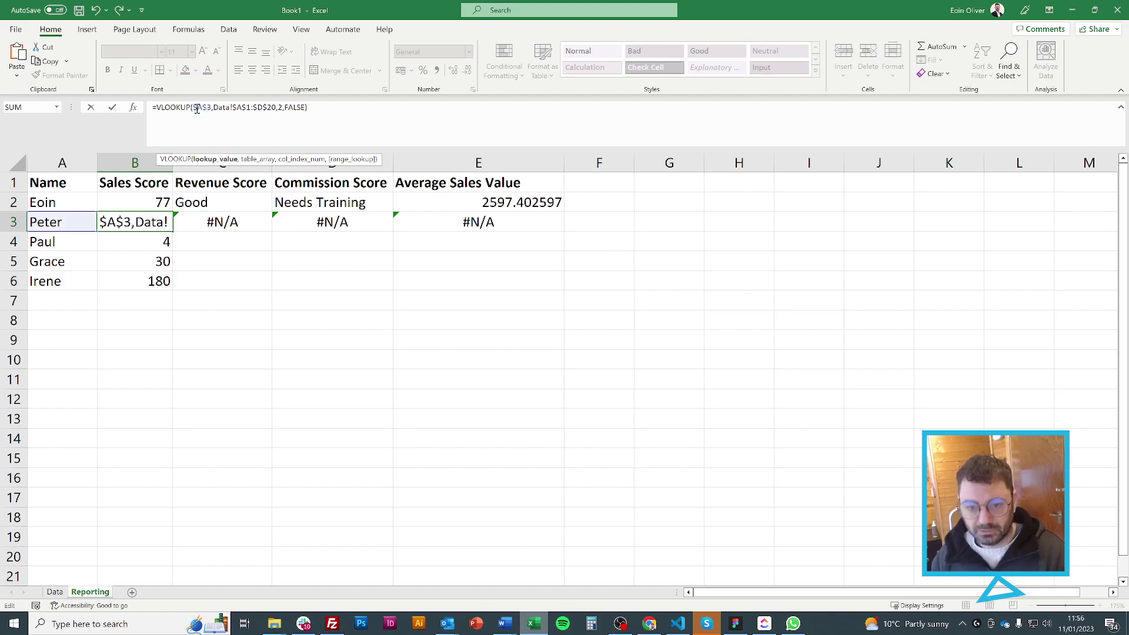
key(Return)
key(Up)
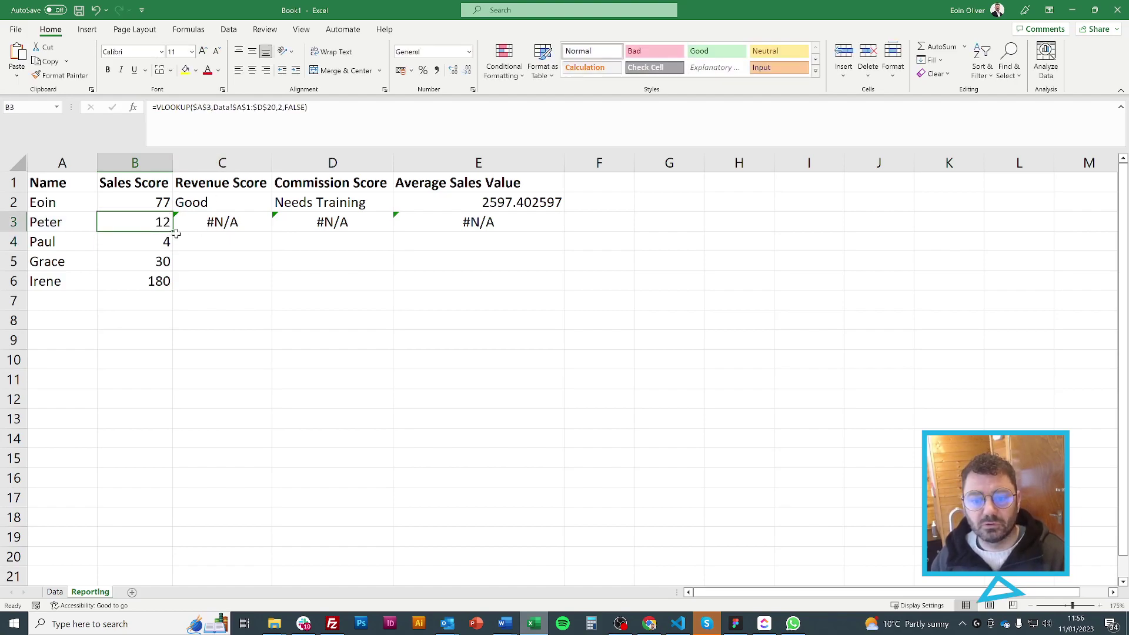
drag(174, 233, 534, 210)
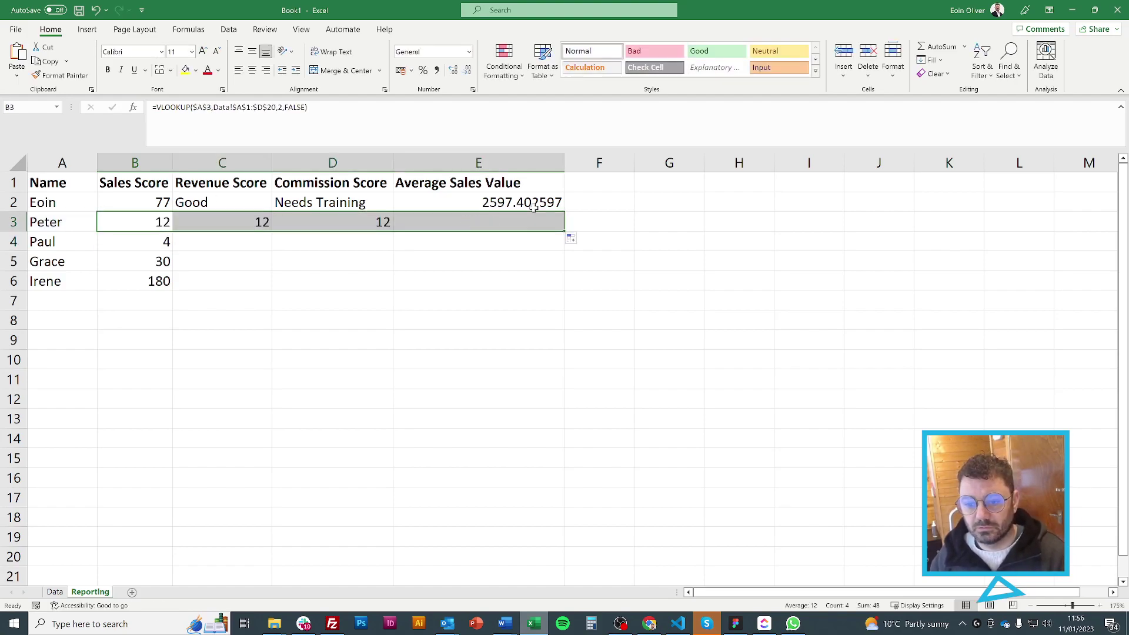
click(226, 219)
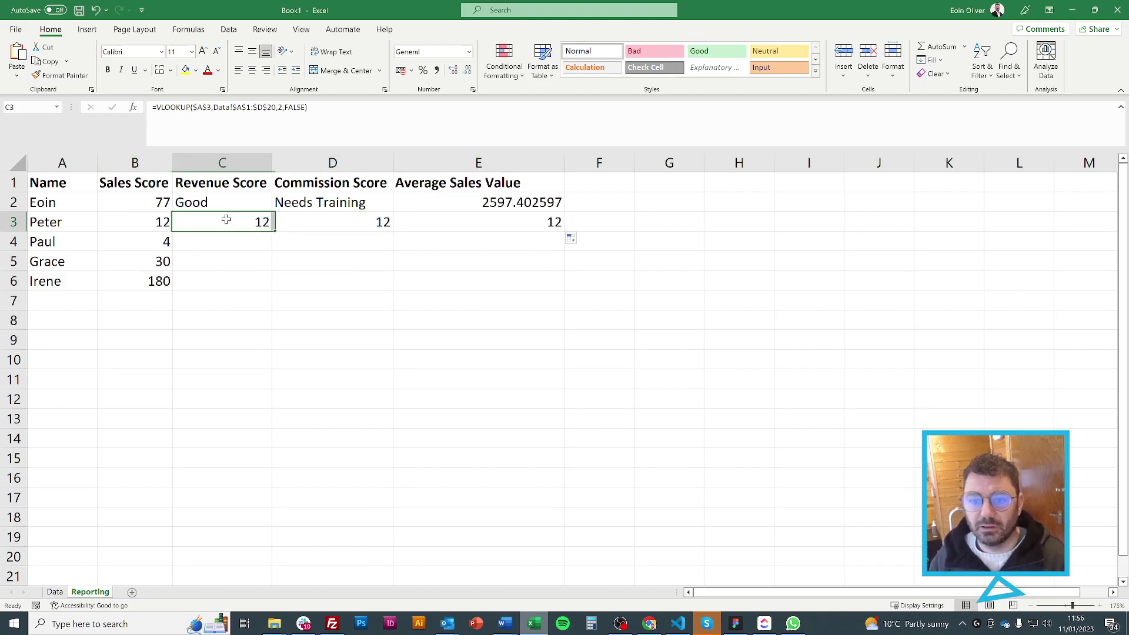
Set the column index to 3, 4 and 5 in C3, D3 and E3, giving 40000, 4000 and #REF!
click(282, 108)
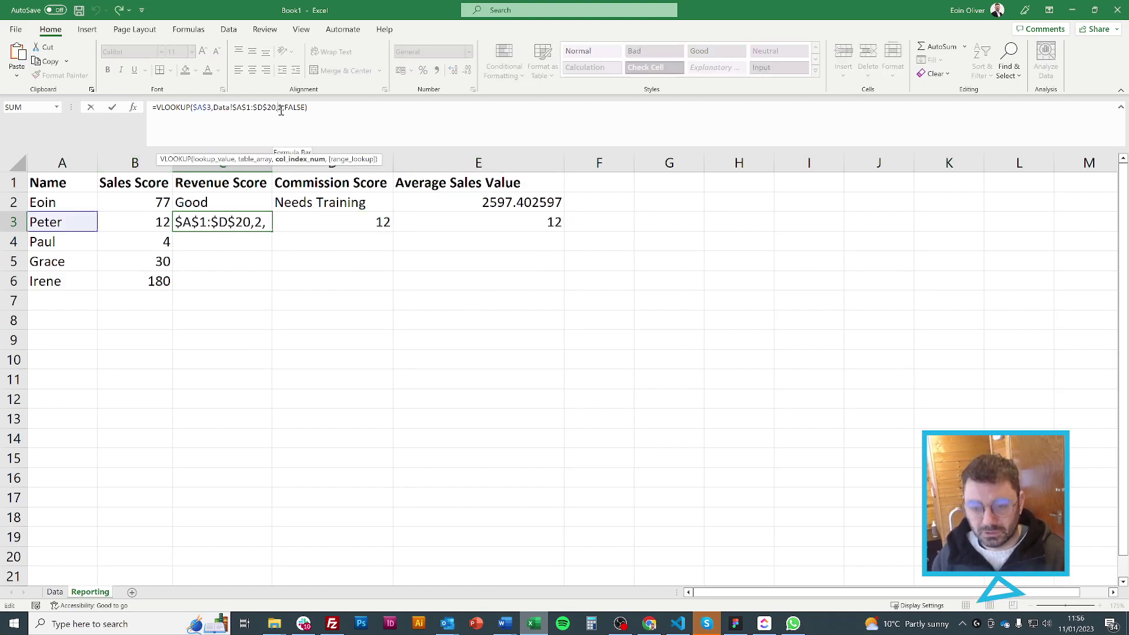
key(BackSpace)
text(3)
key(Right)
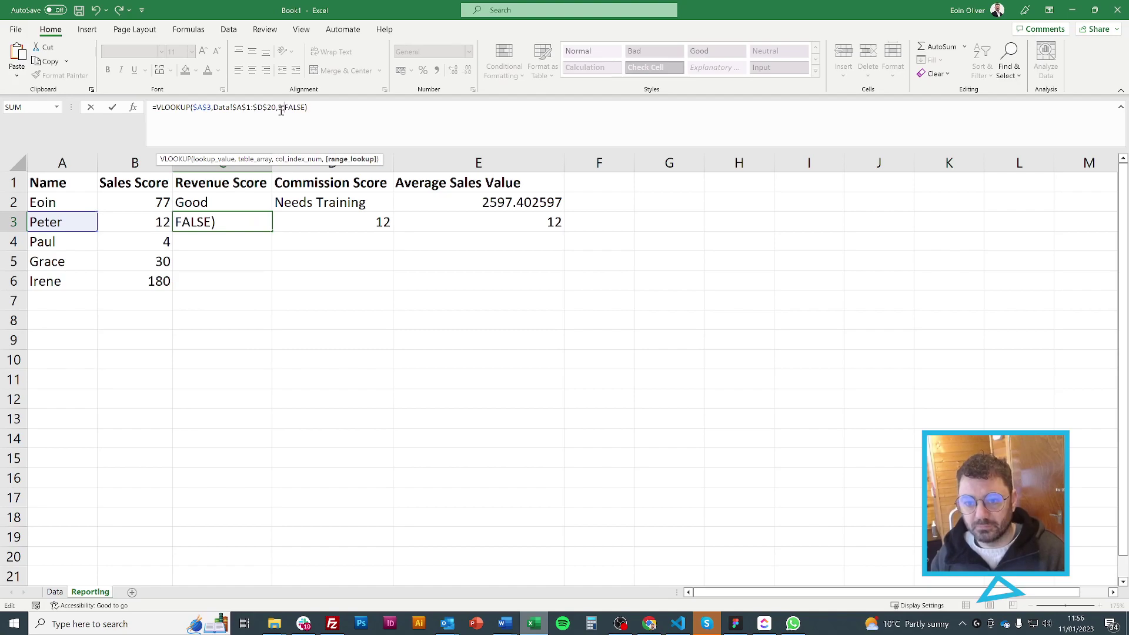
key(Tab)
click(282, 109)
key(BackSpace)
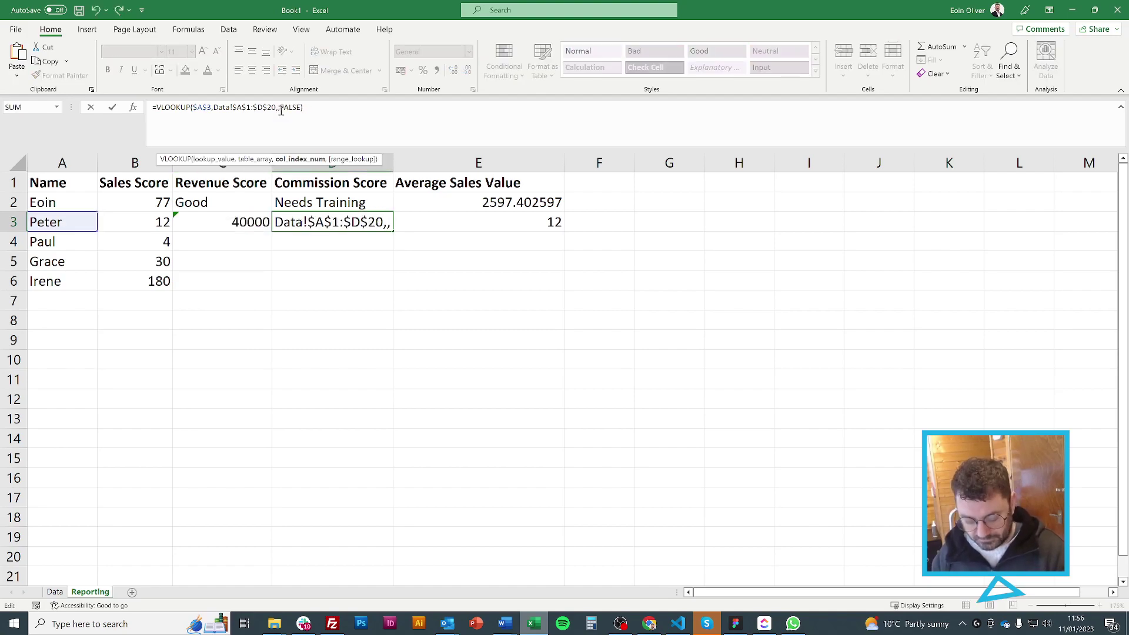
text(4)
key(Tab)
click(281, 109)
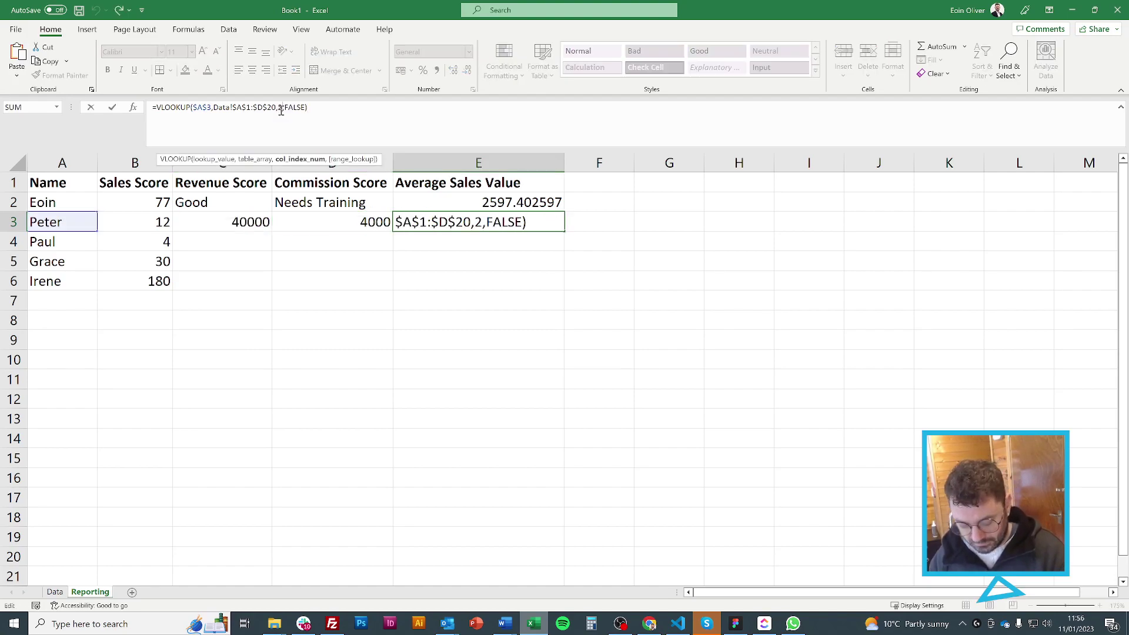
key(BackSpace)
text(5)
key(Return)
key(Right)
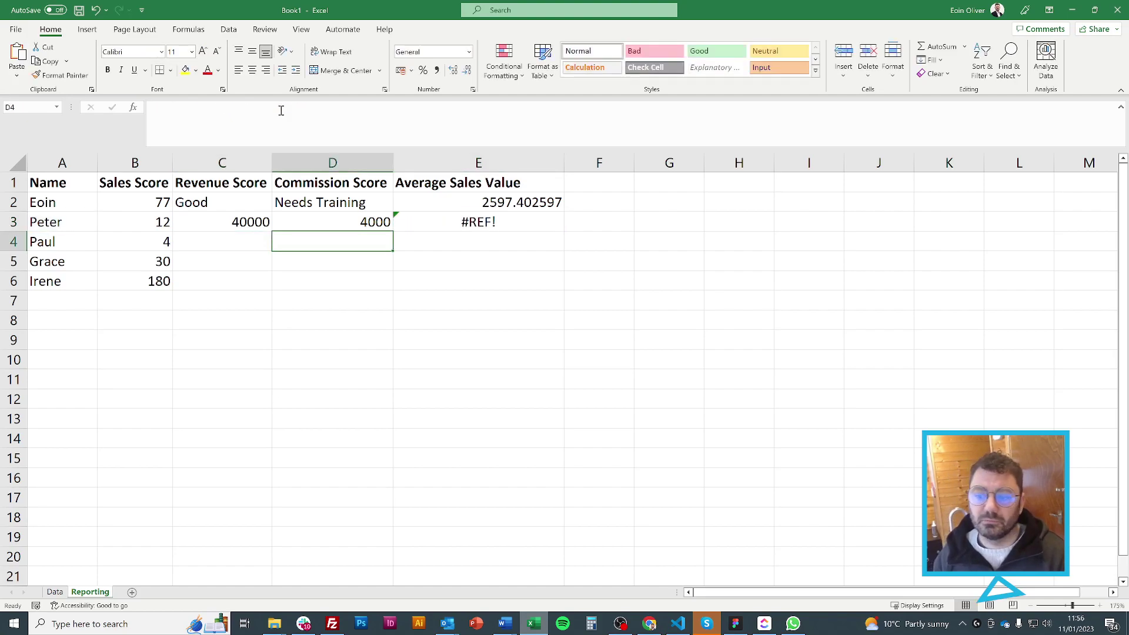
key(Right)
key(Up)
key(Left)
key(Left)
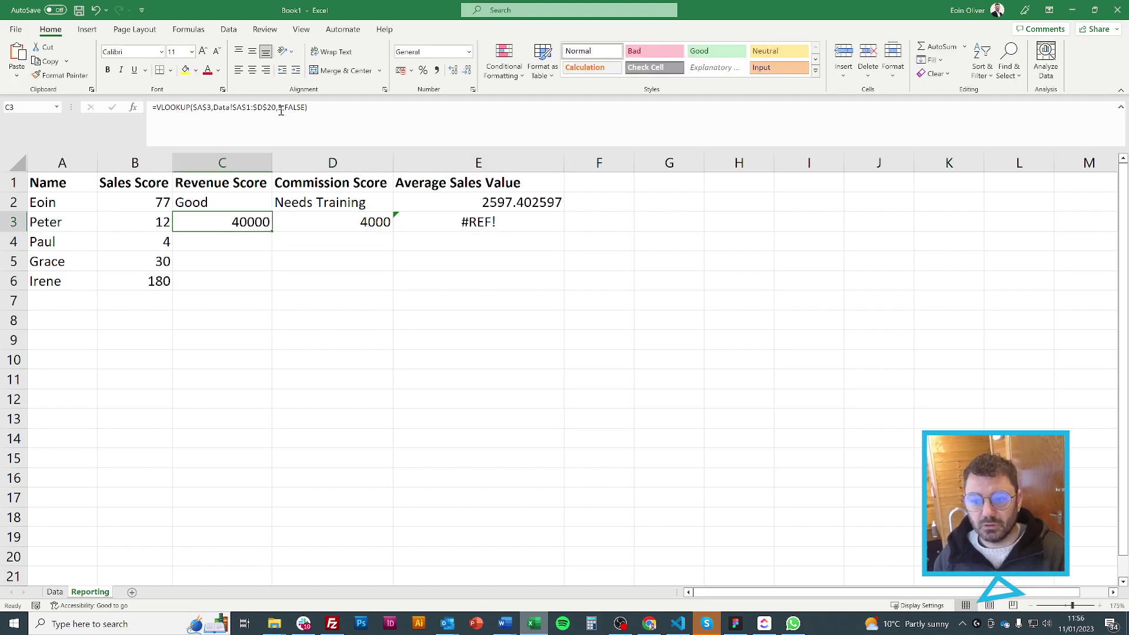
click(54, 592)
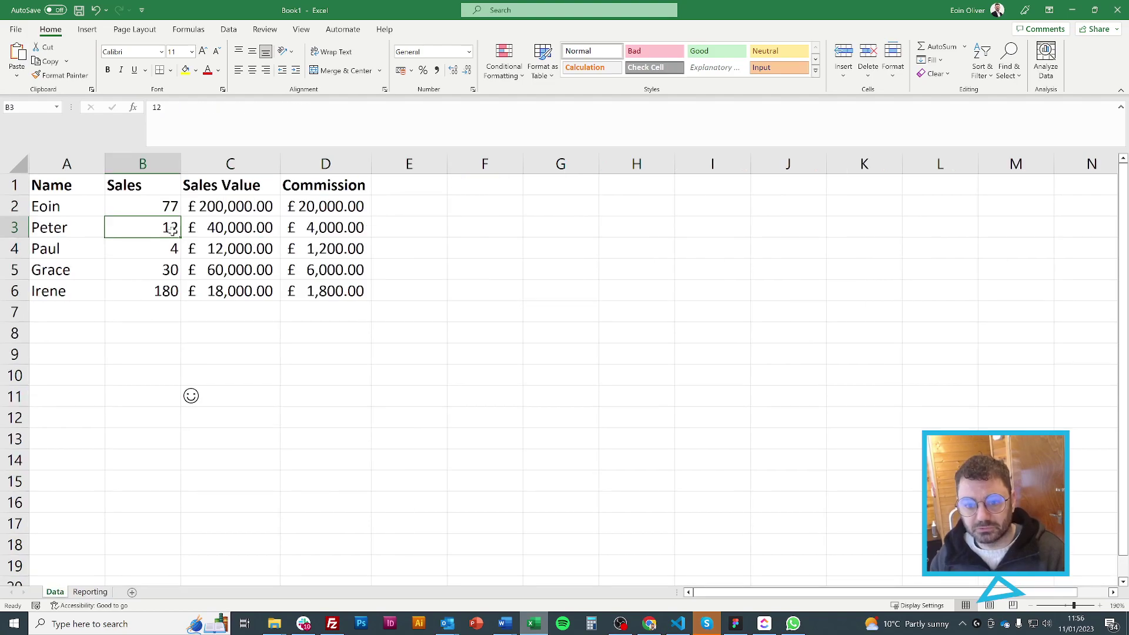
click(222, 228)
click(310, 232)
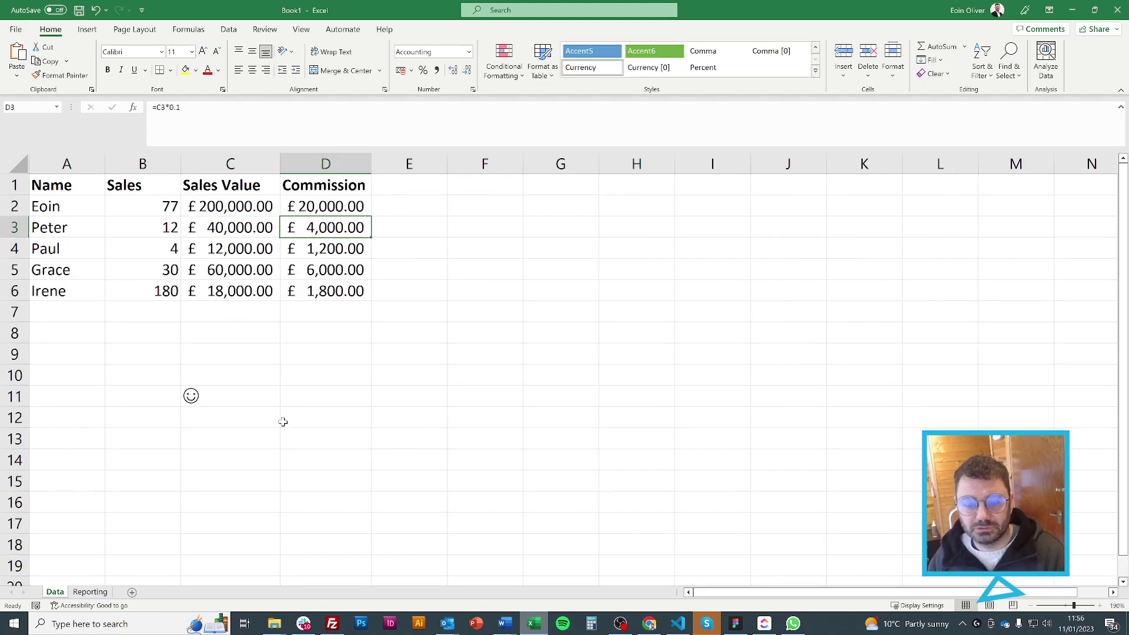
click(90, 352)
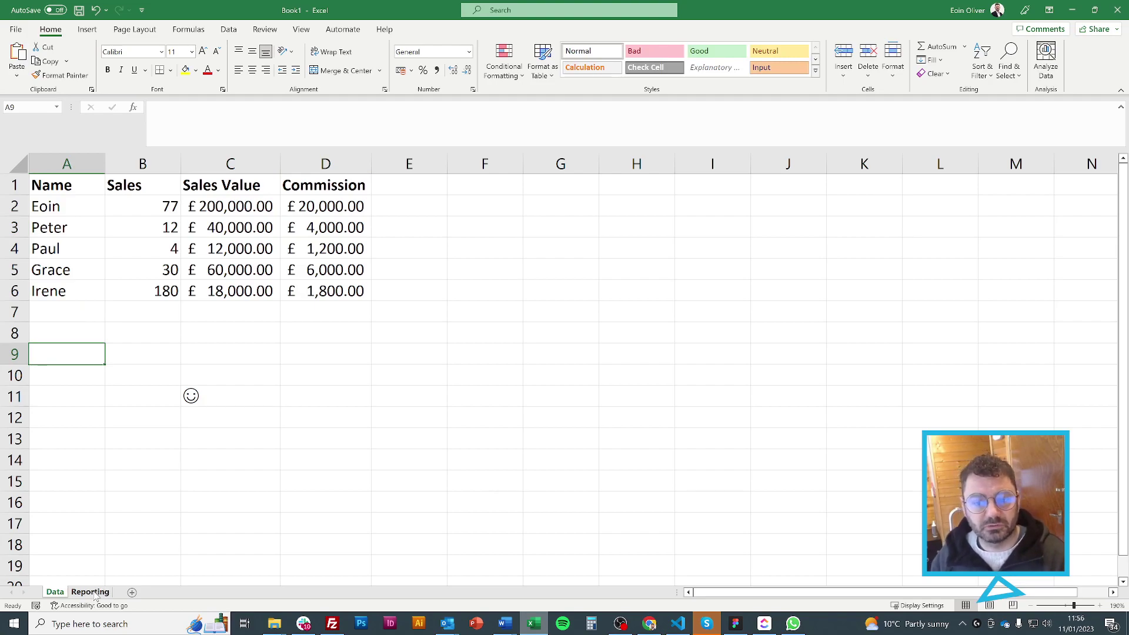
click(90, 592)
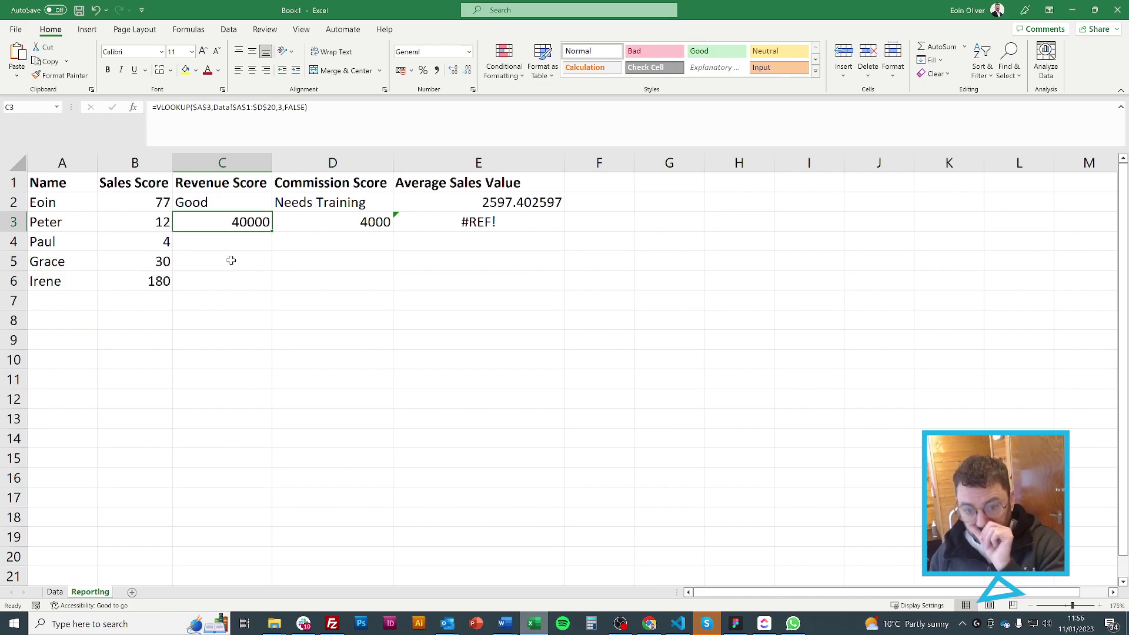
click(161, 224)
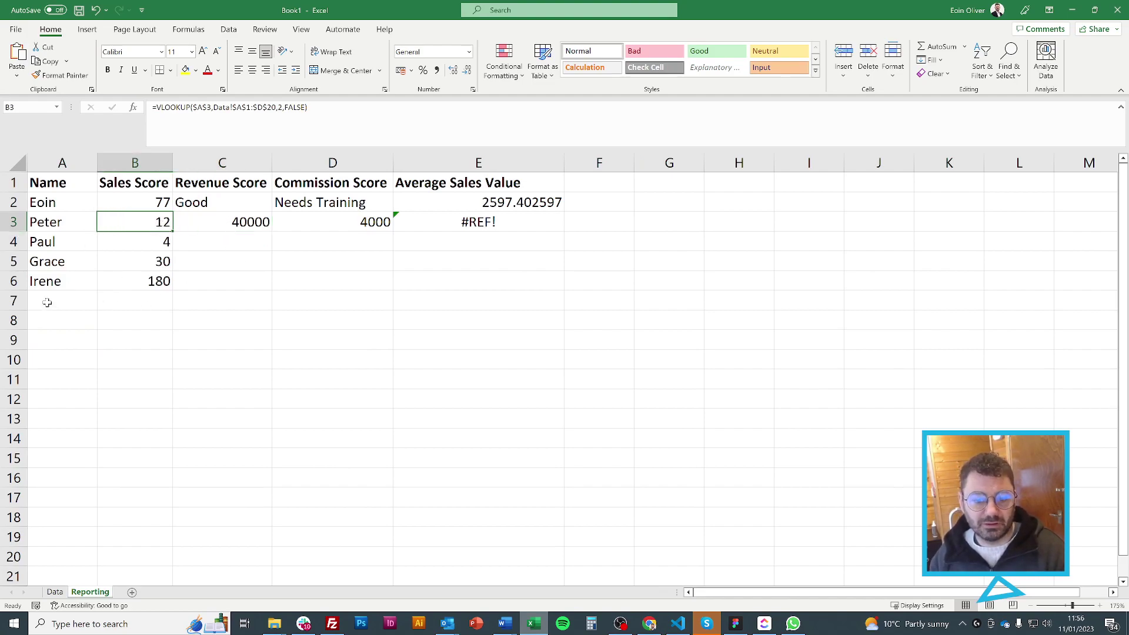
click(148, 278)
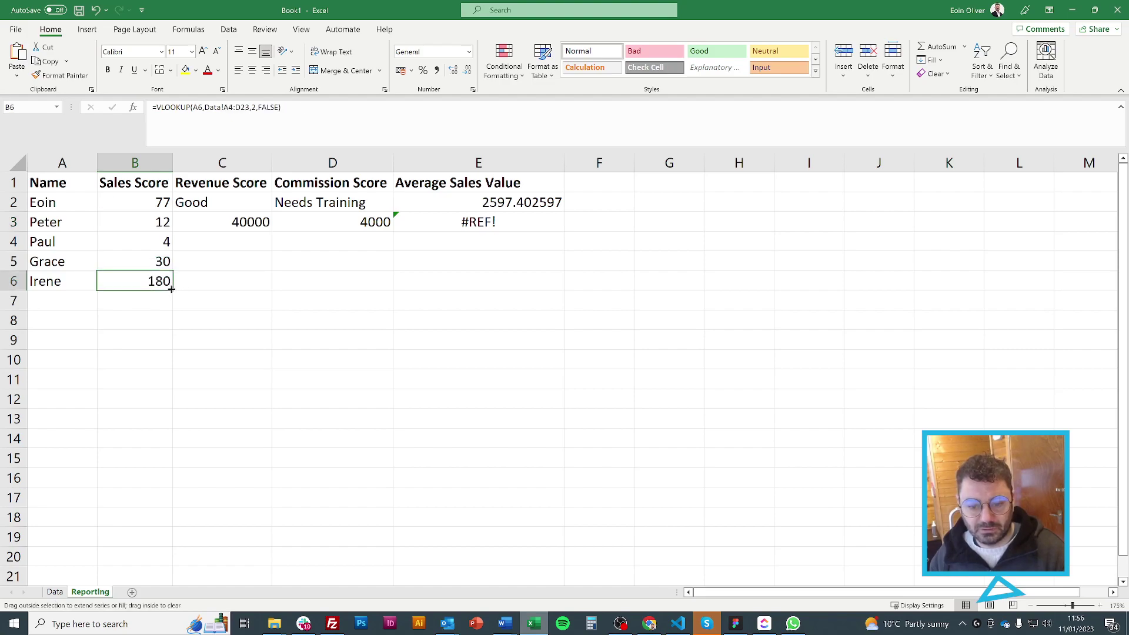
Extend the Sales Score formula to row 14 and add Peter with Sales 4 to the Data table
drag(170, 289, 147, 442)
click(350, 359)
click(54, 592)
click(67, 306)
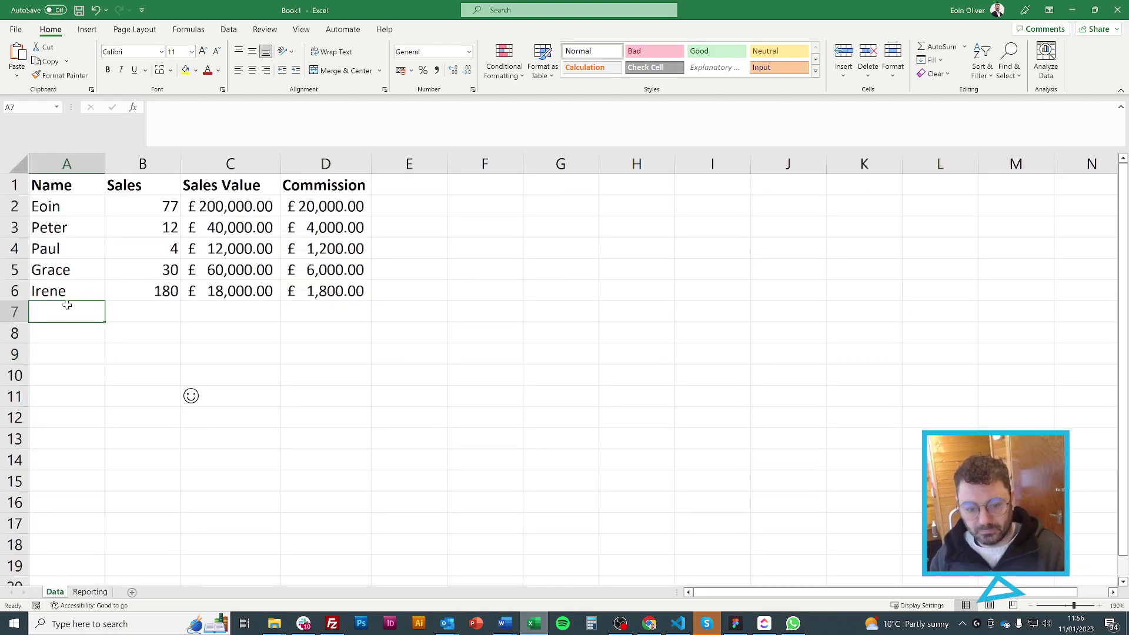
text(Peter)
key(Tab)
text(4)
key(Tab)
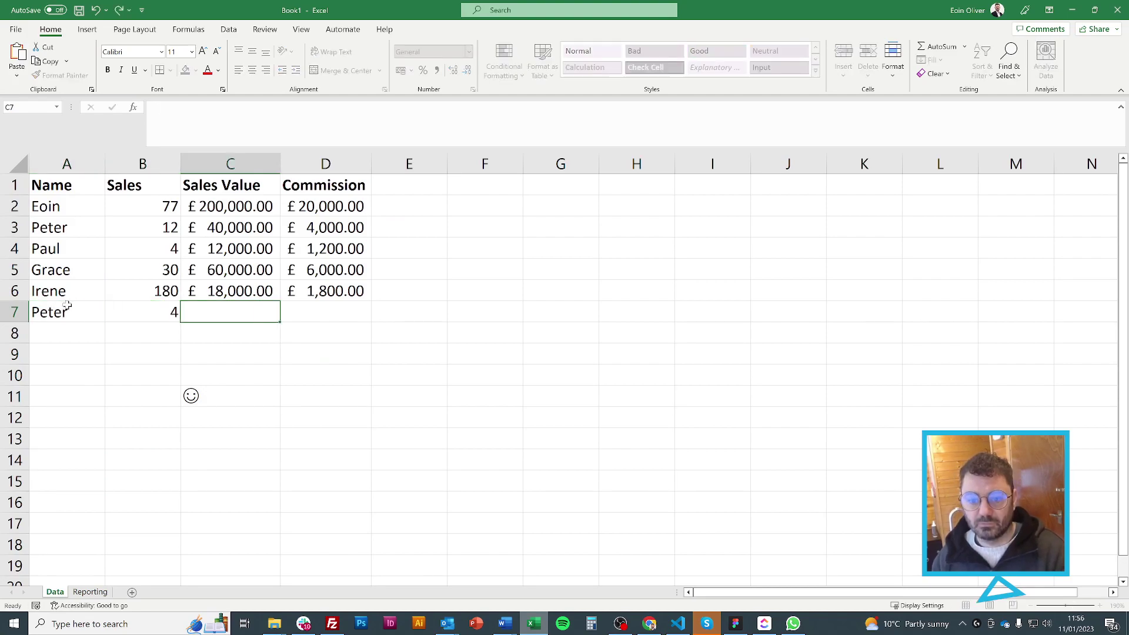
key(Tab)
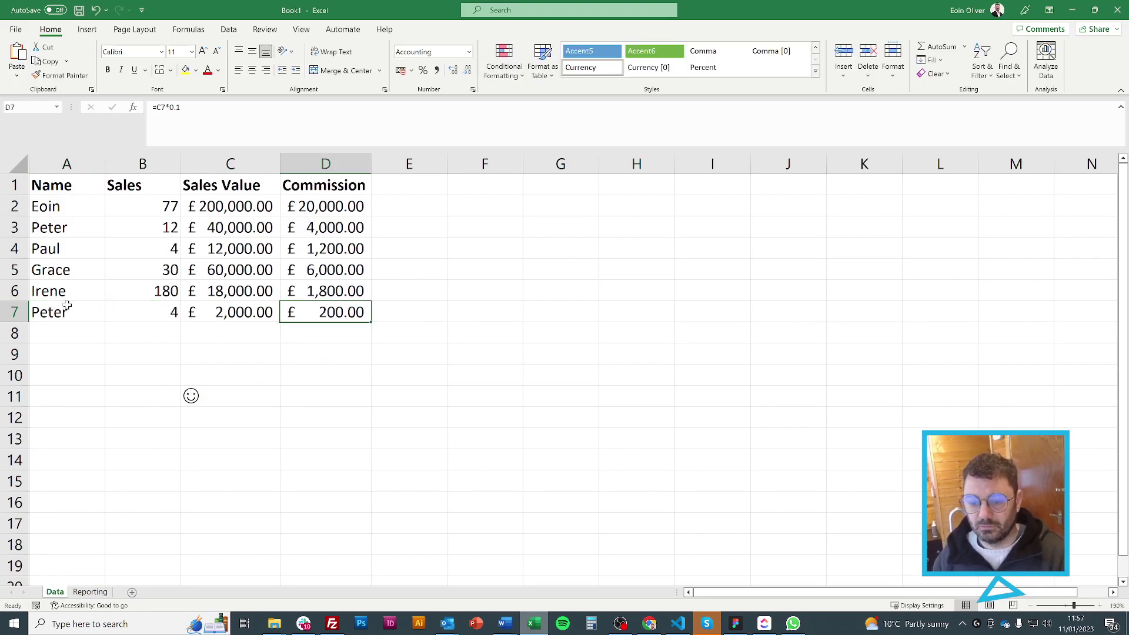
Enter Peter in Reporting cell A7 and check his Sales Score of 4 in B7
click(90, 606)
click(90, 592)
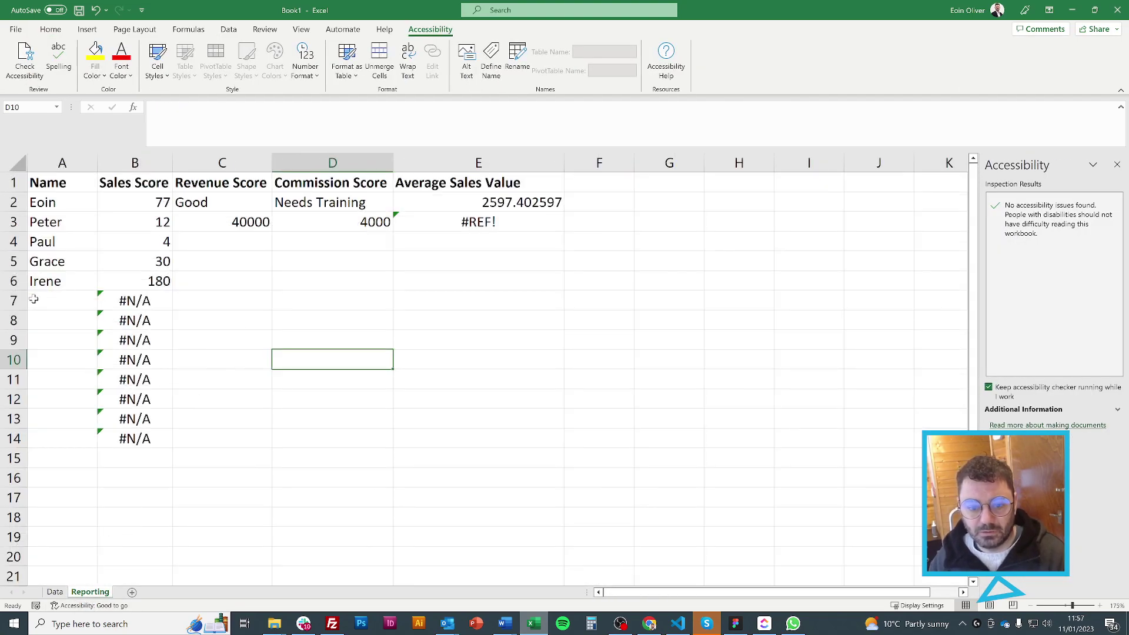
click(34, 300)
text(Peter)
key(Return)
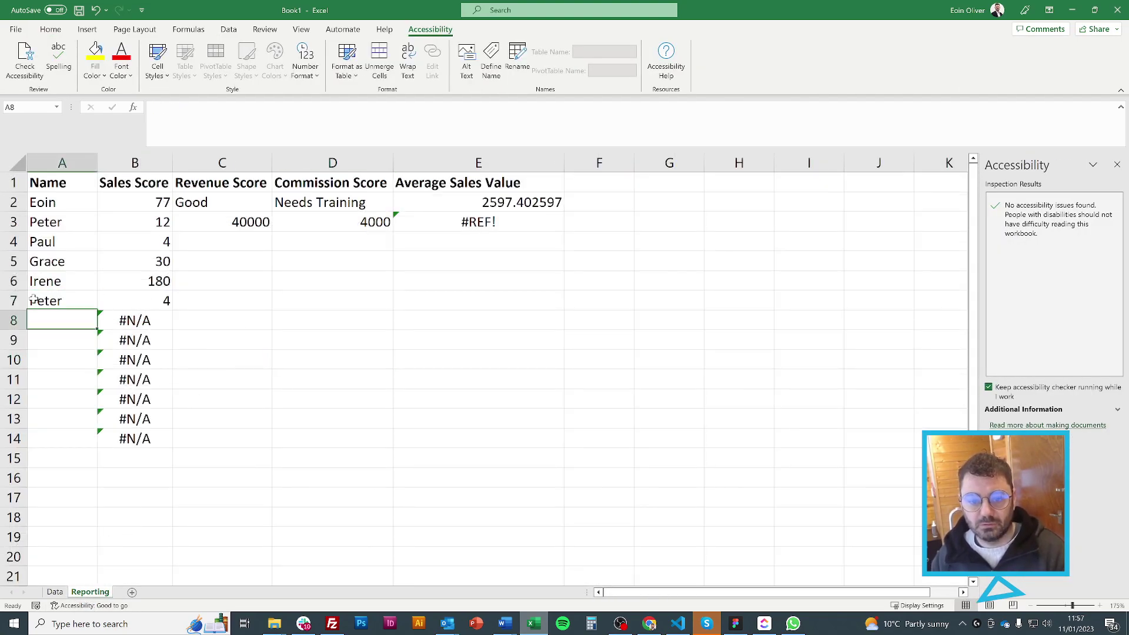
key(Up)
key(Right)
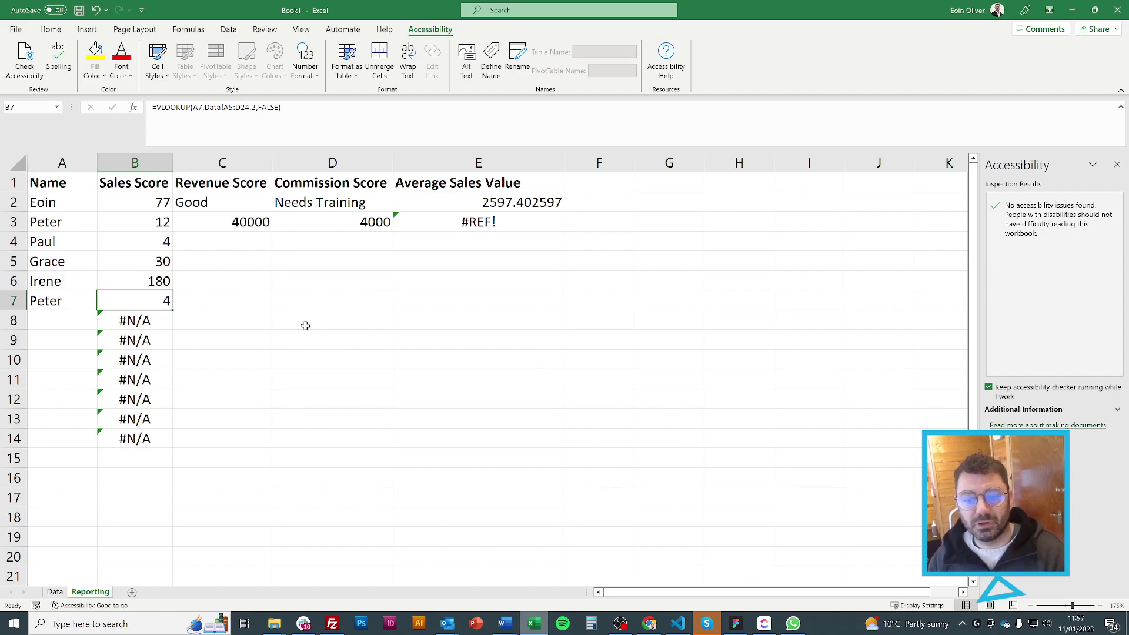
Review C2's IF formula, then fill C2 and D2 down to row 7 (Good, Needs Training)
click(227, 204)
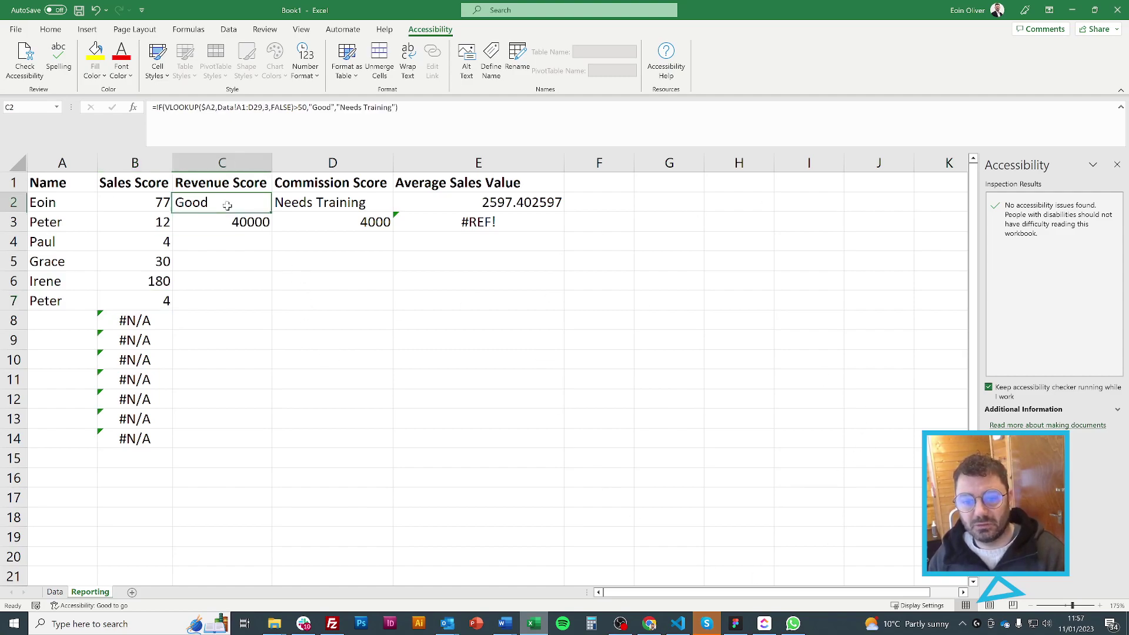
click(159, 108)
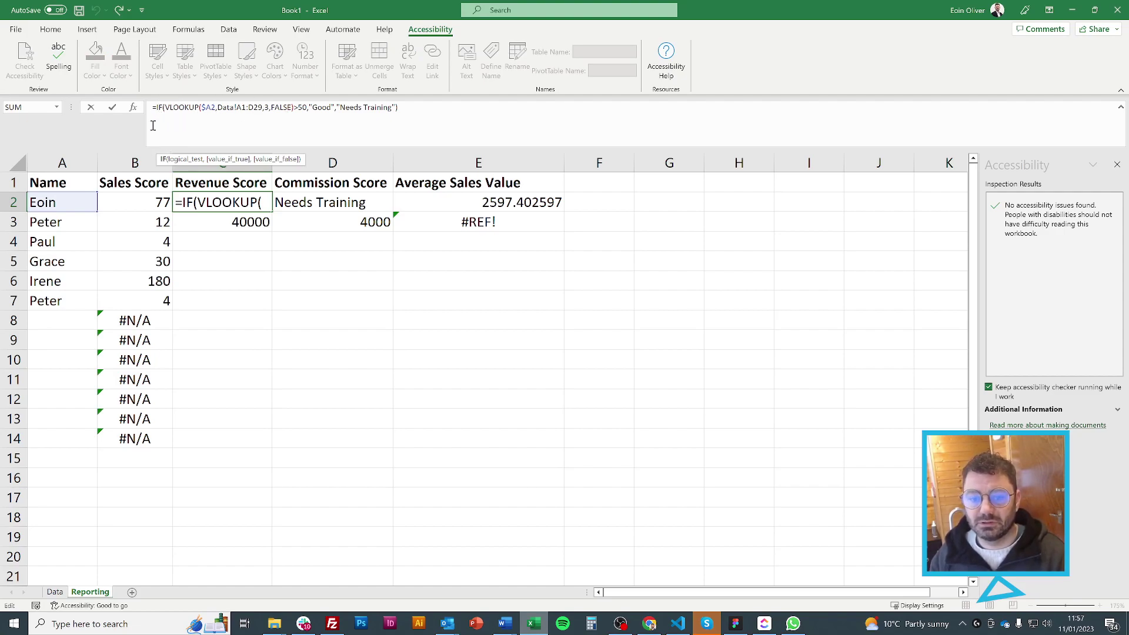
click(183, 160)
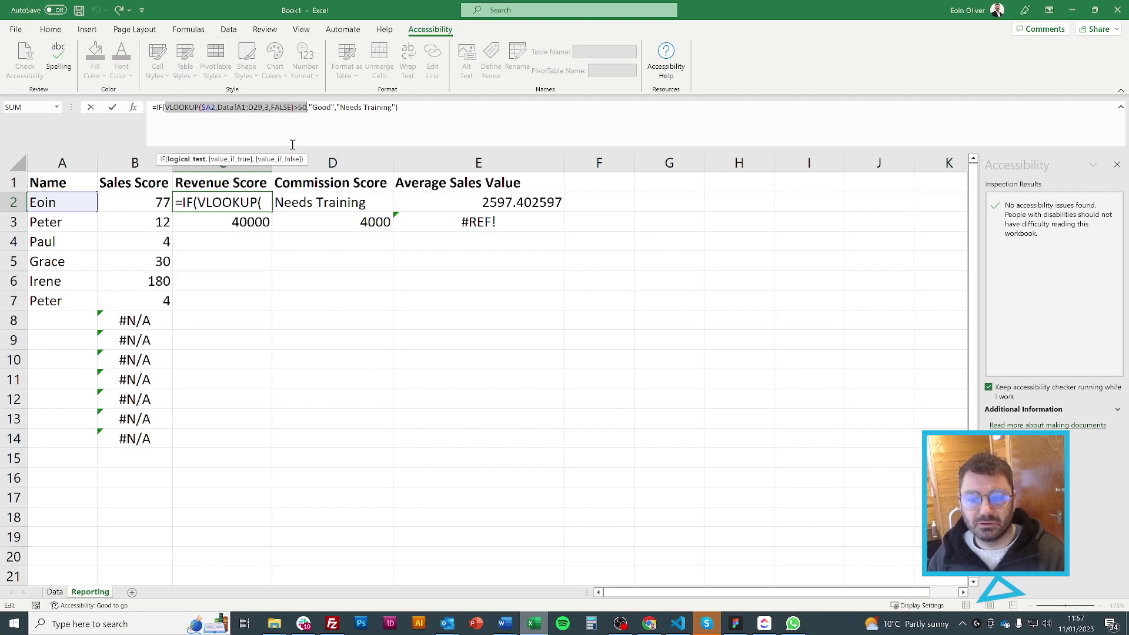
click(230, 161)
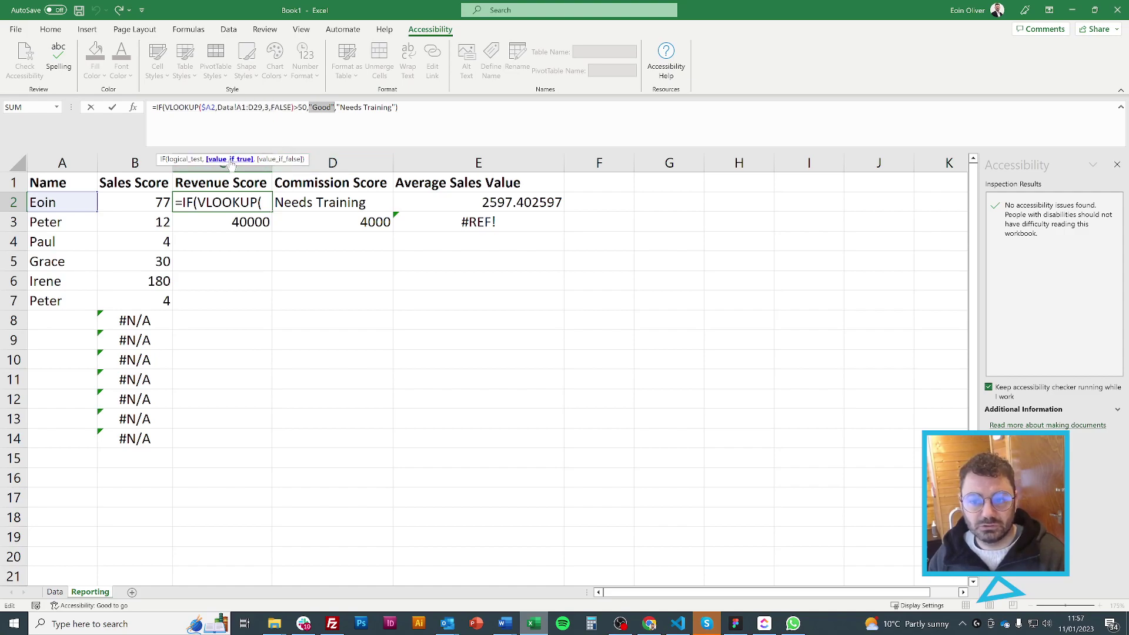
click(273, 160)
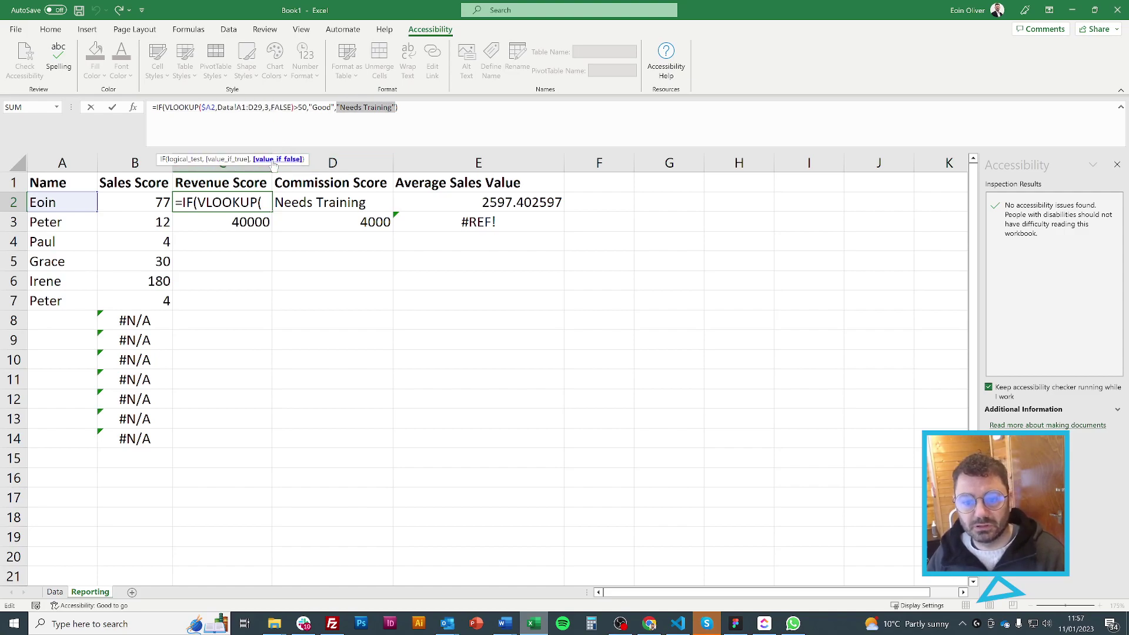
key(Return)
key(Up)
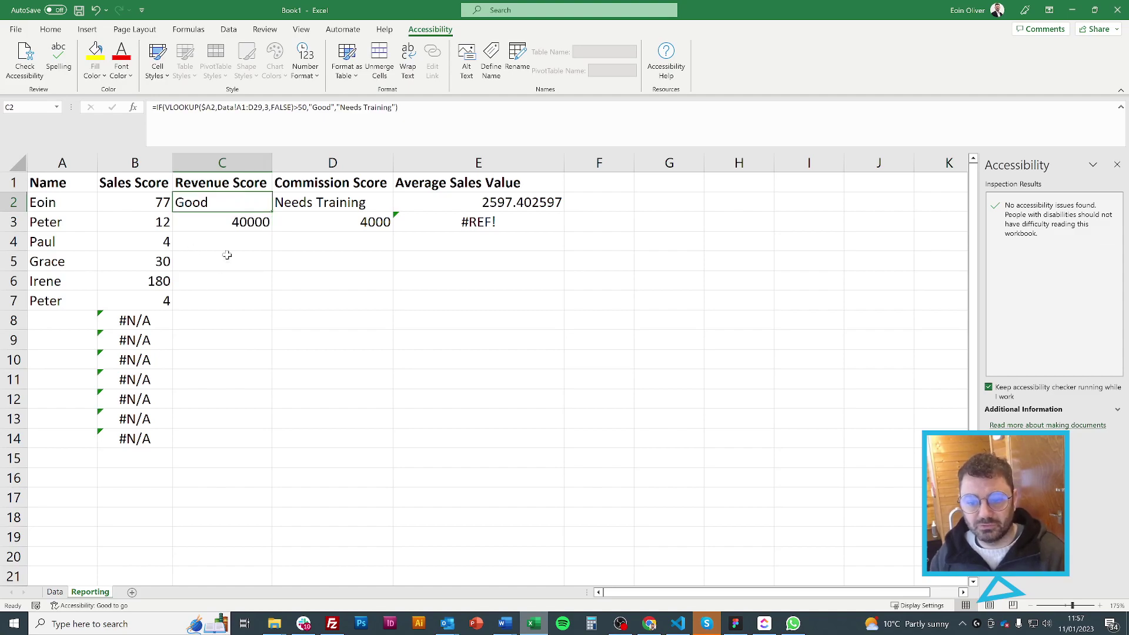
drag(275, 213, 263, 313)
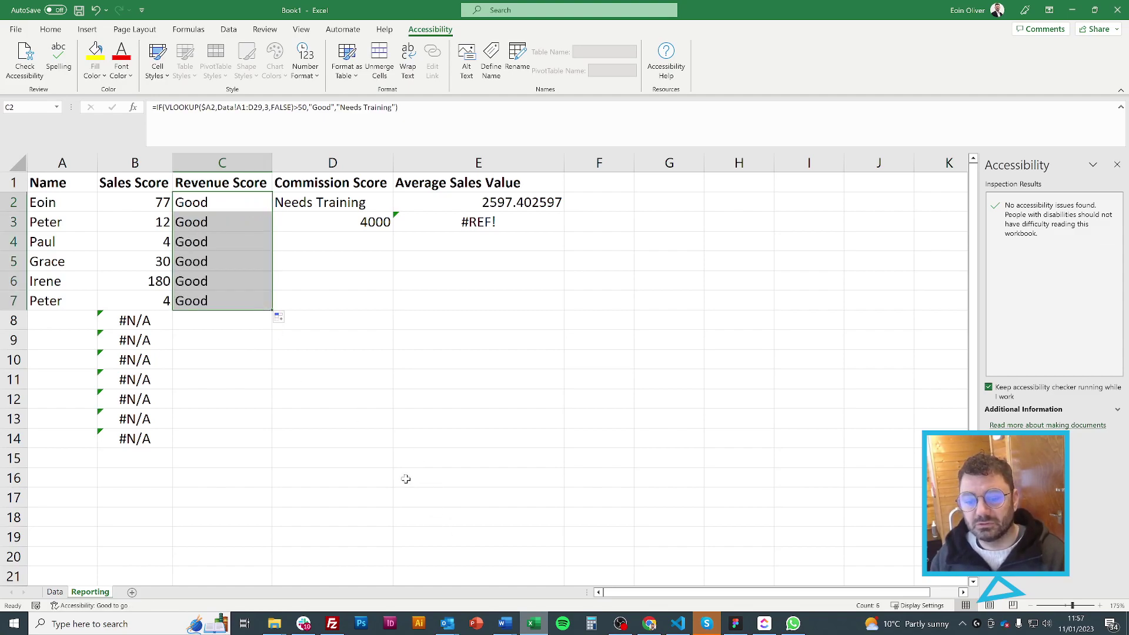
click(323, 203)
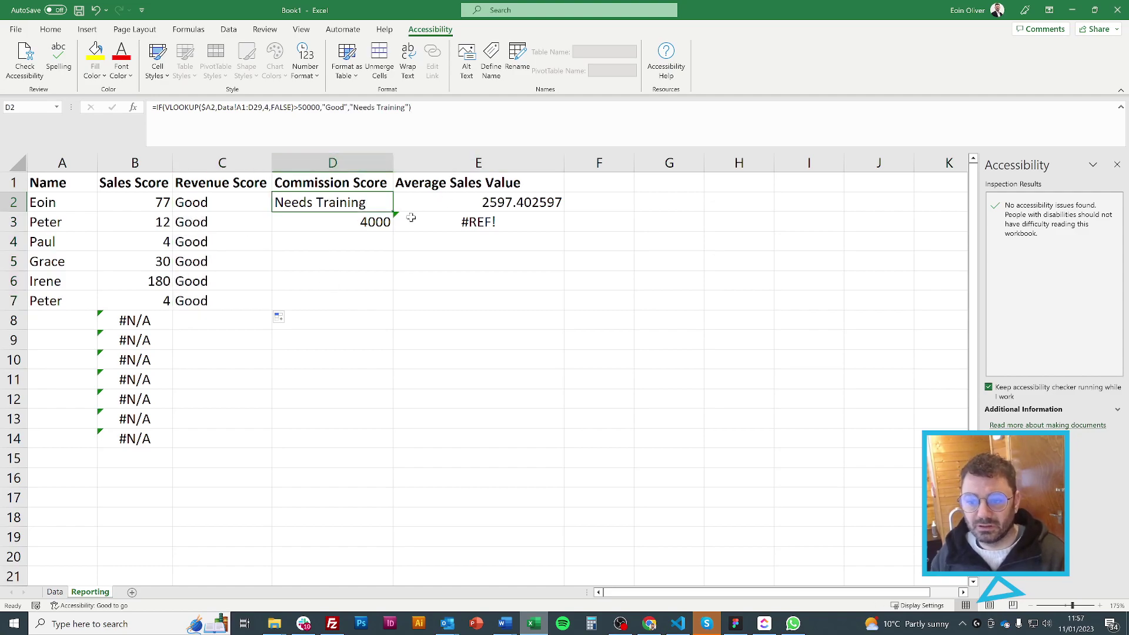
drag(394, 214, 366, 307)
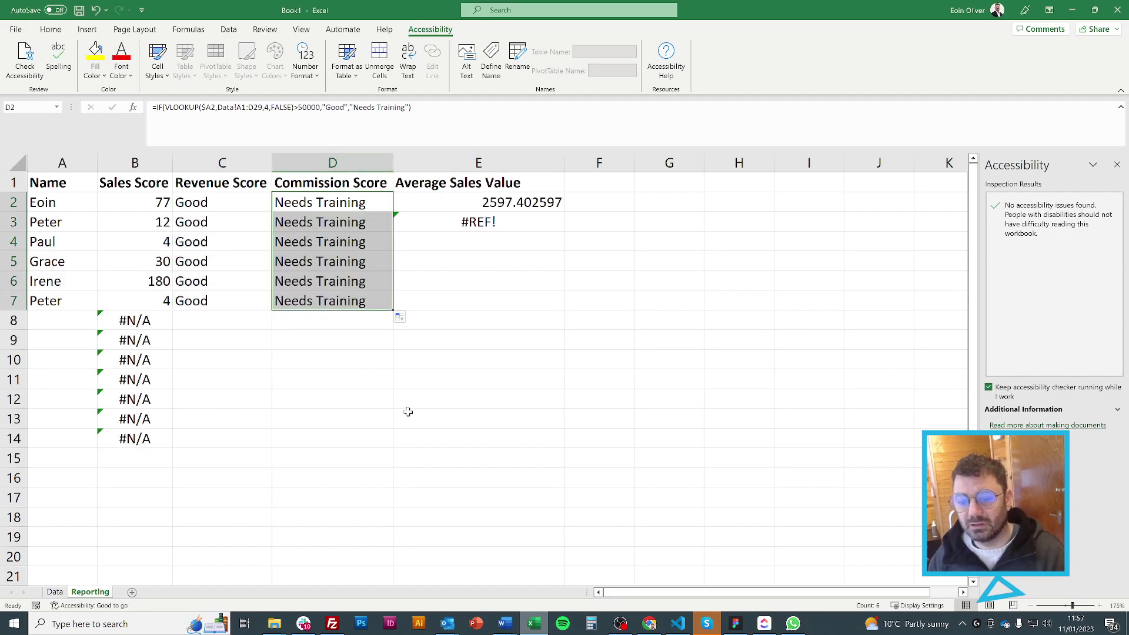
click(445, 203)
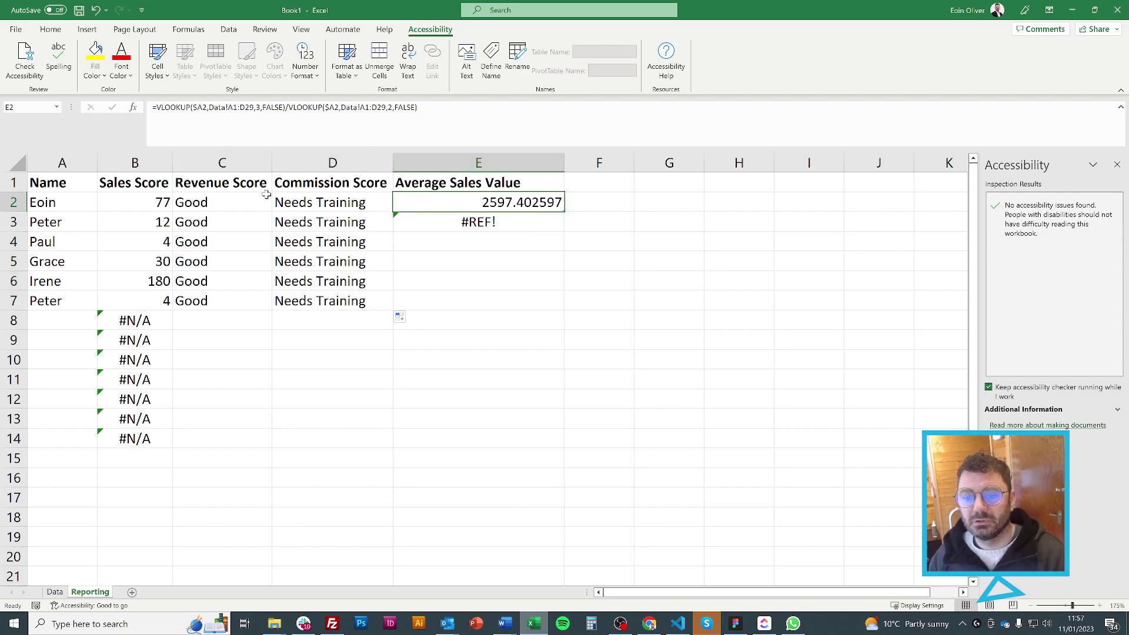
click(159, 109)
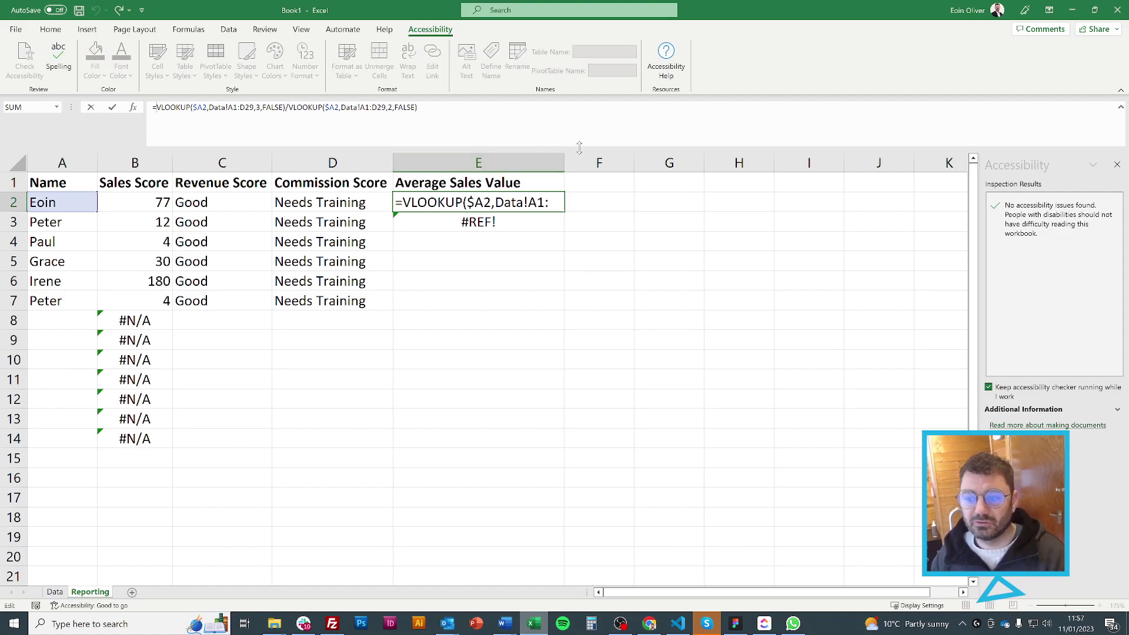
key(ctrl+Return)
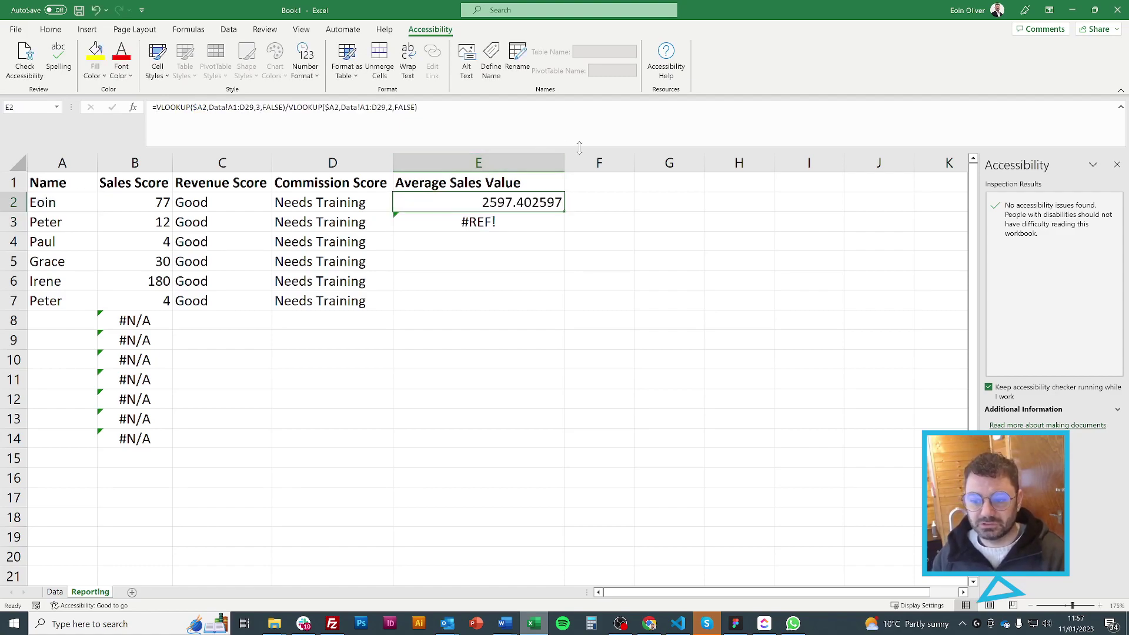
click(55, 591)
click(227, 187)
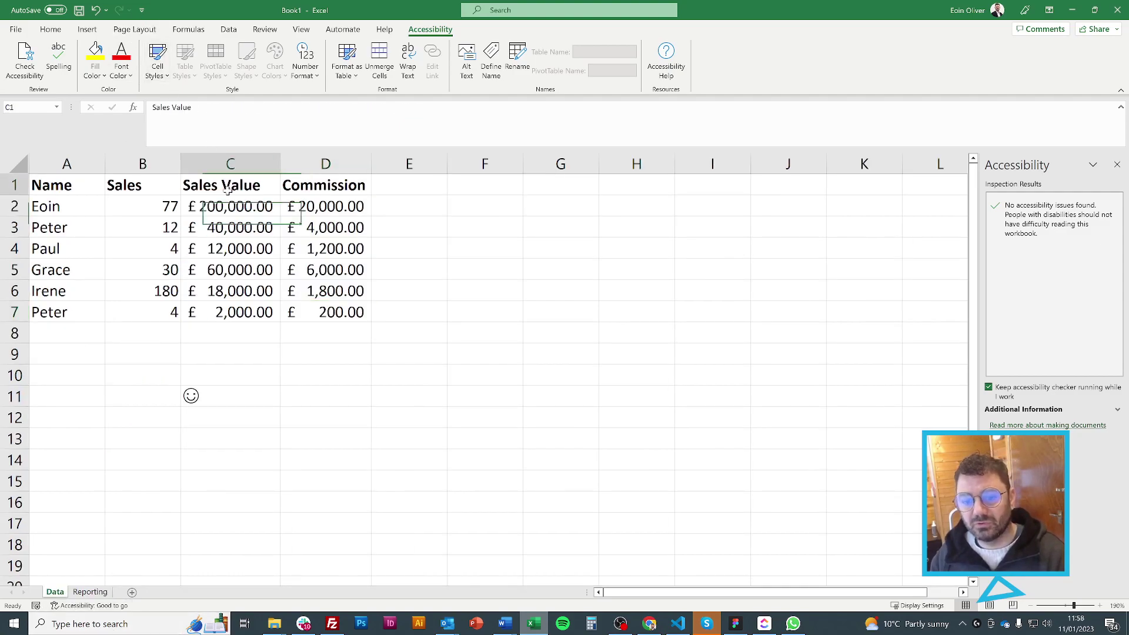
click(153, 183)
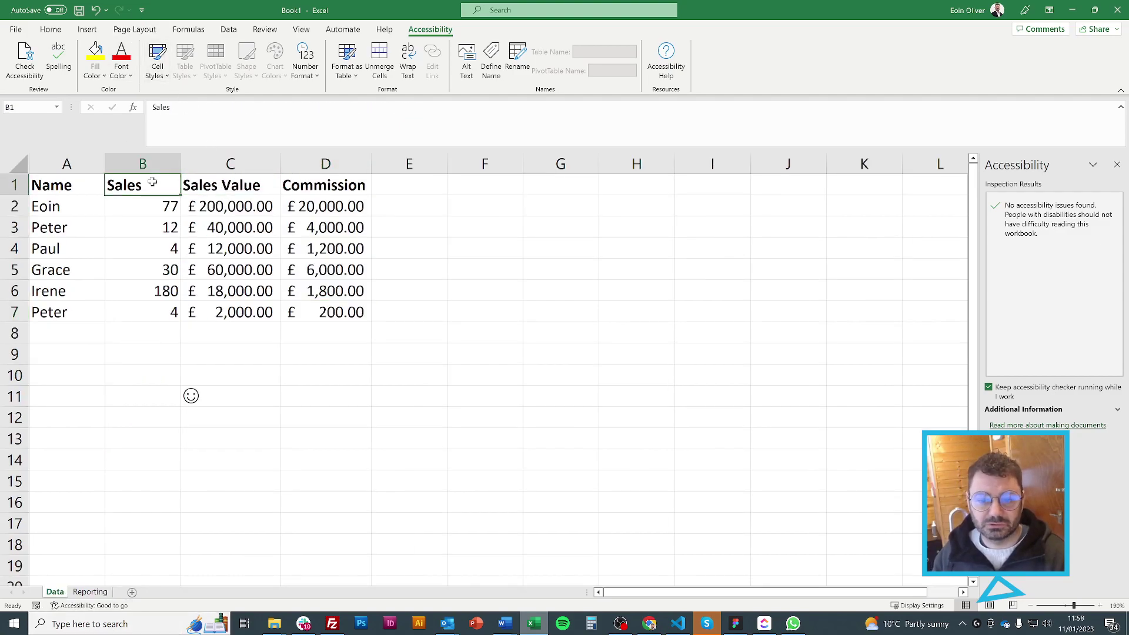
click(123, 293)
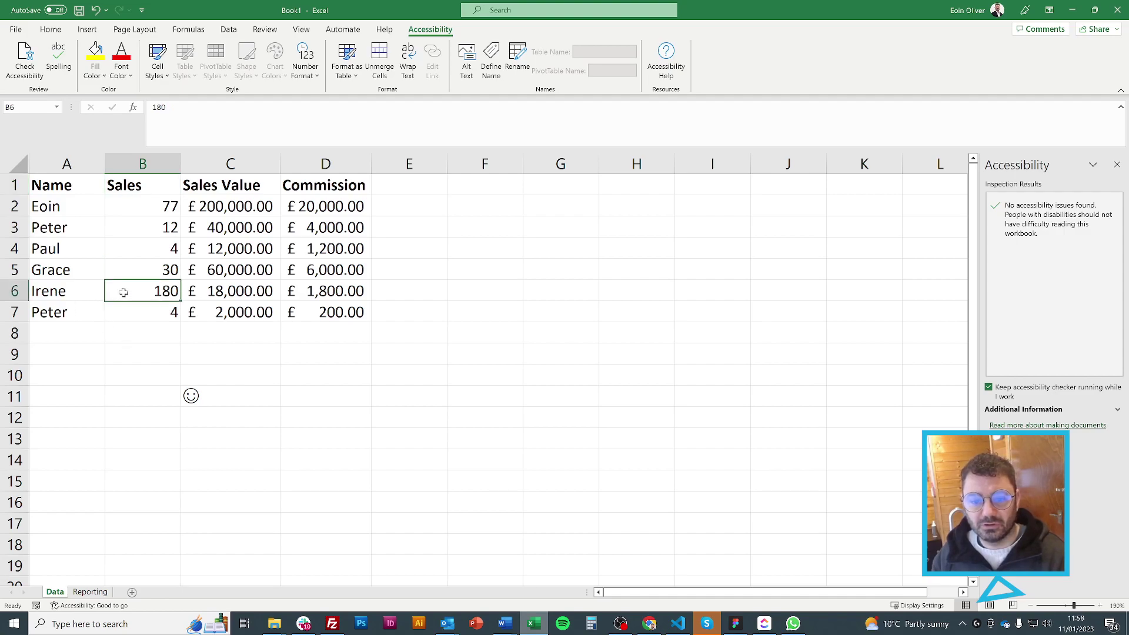
click(221, 292)
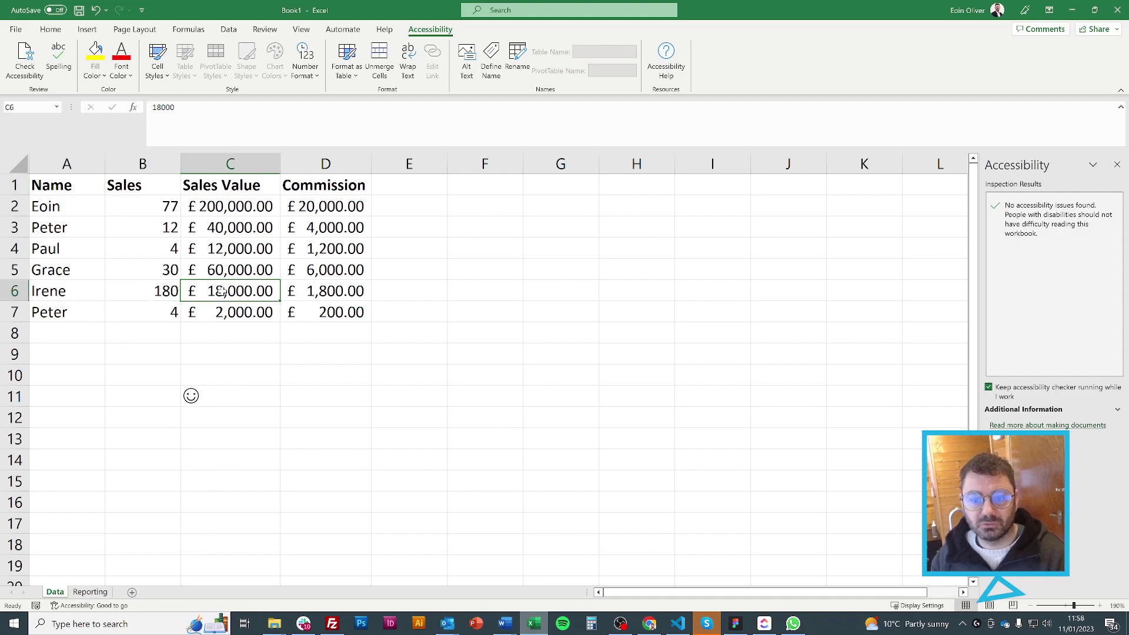
click(90, 592)
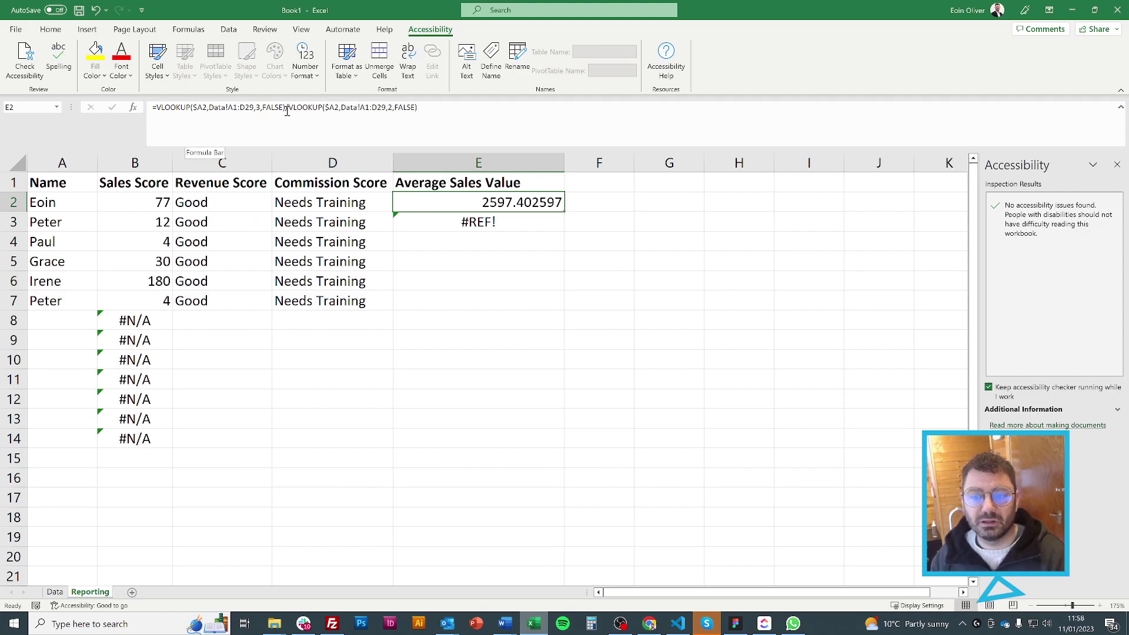
Fill E2's Average Sales Value formula down to E7 and dismiss the AutoSave prompt
key(Down)
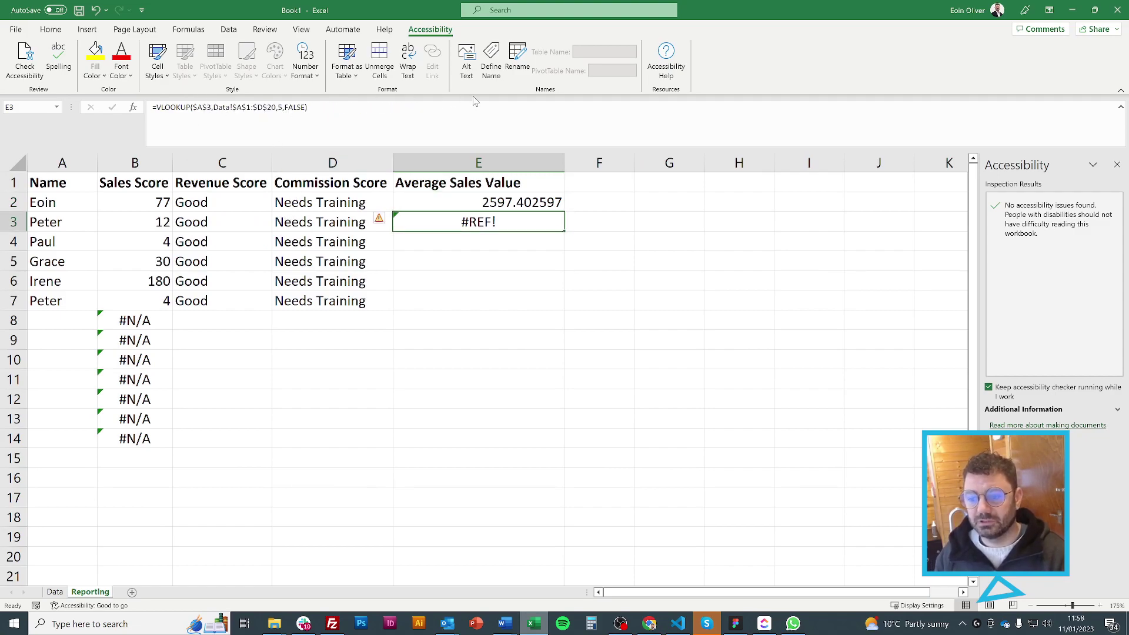
key(Up)
drag(564, 213, 569, 309)
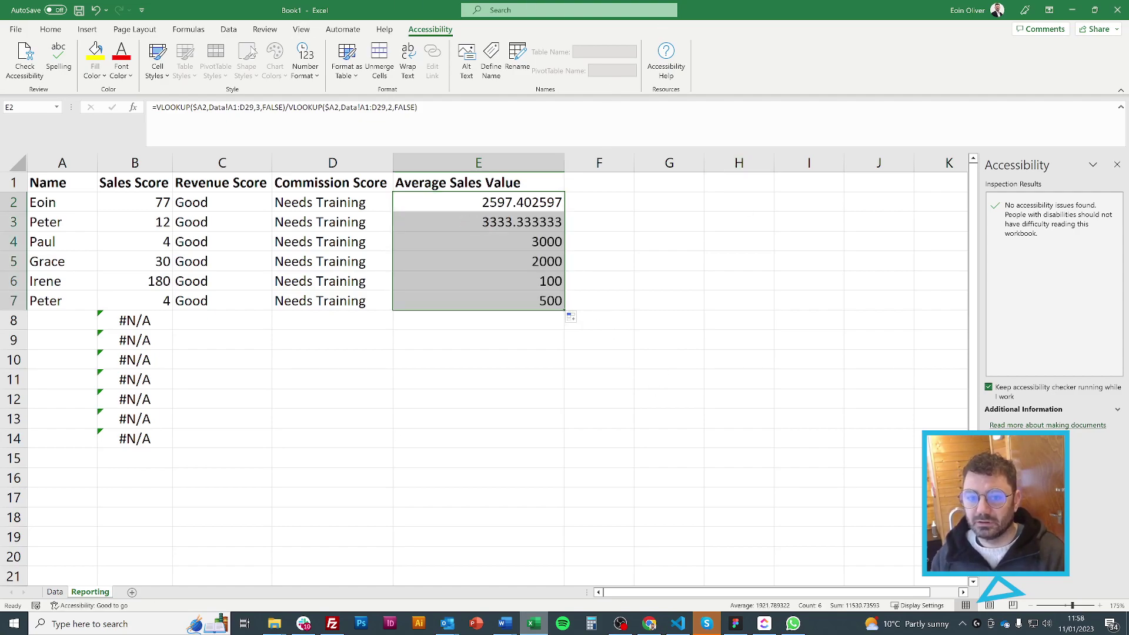
click(56, 10)
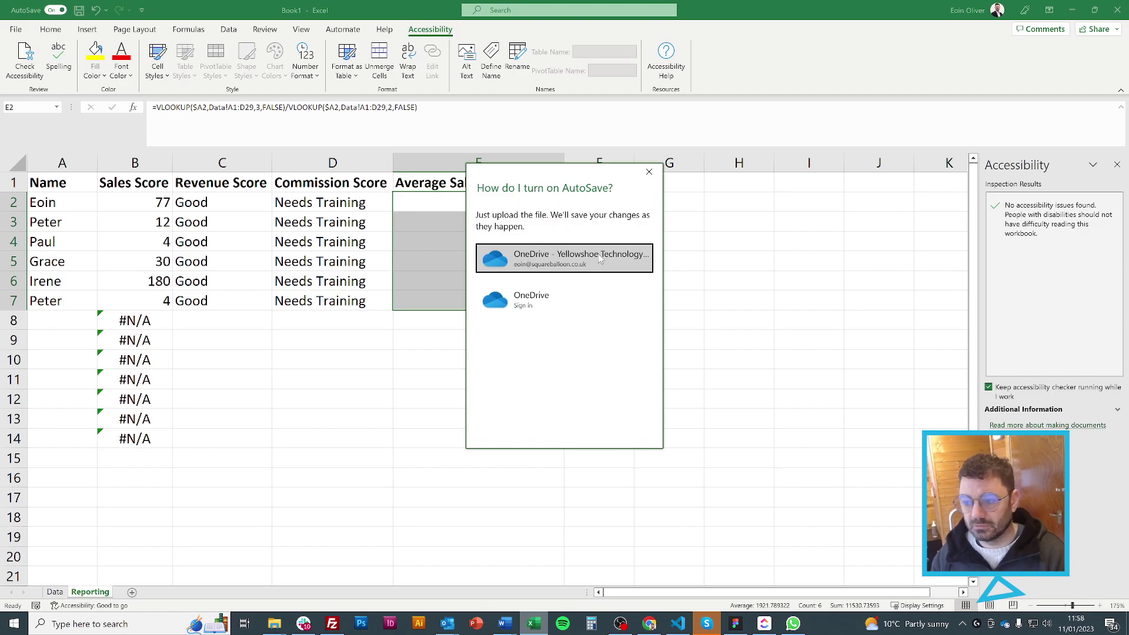
click(649, 172)
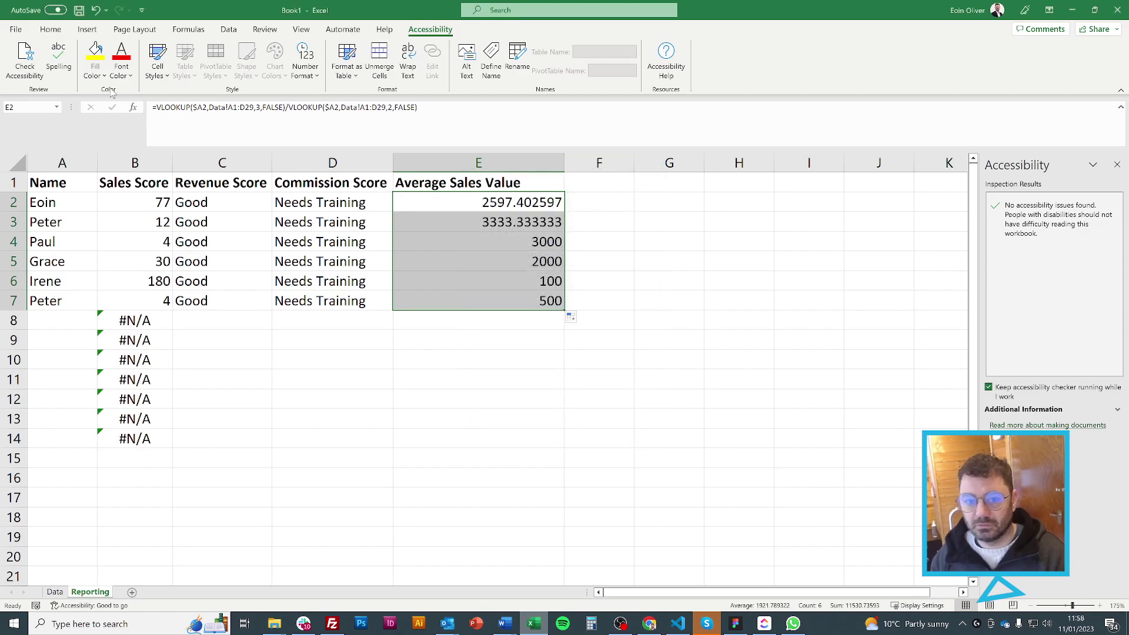
Format the averages in E2:E7 as pounds Accounting currency
click(51, 29)
click(401, 70)
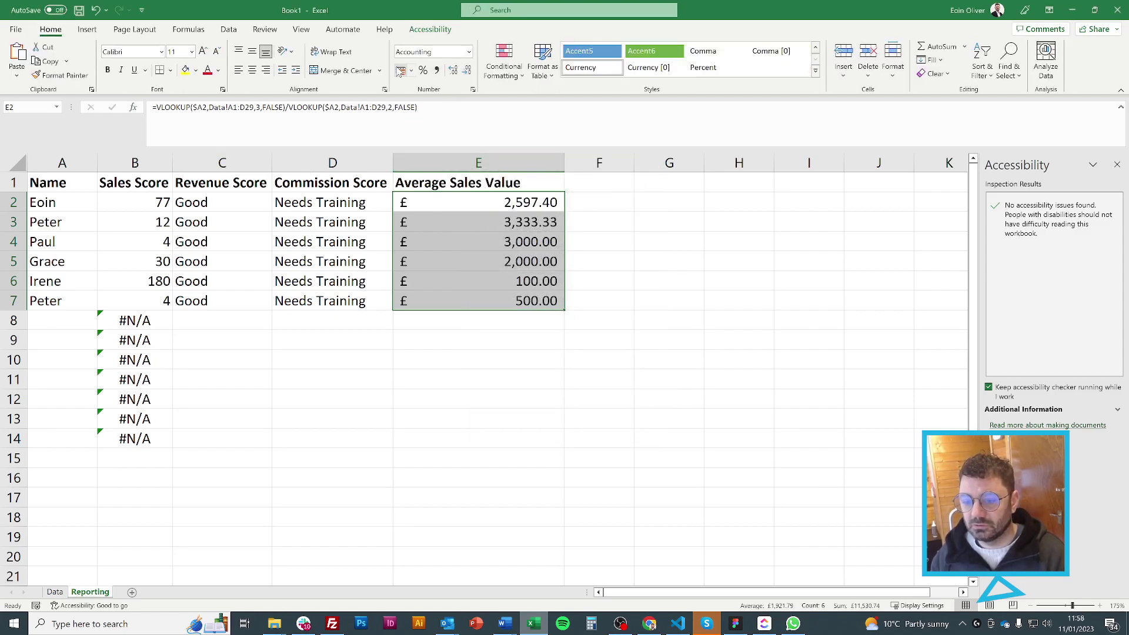
click(420, 400)
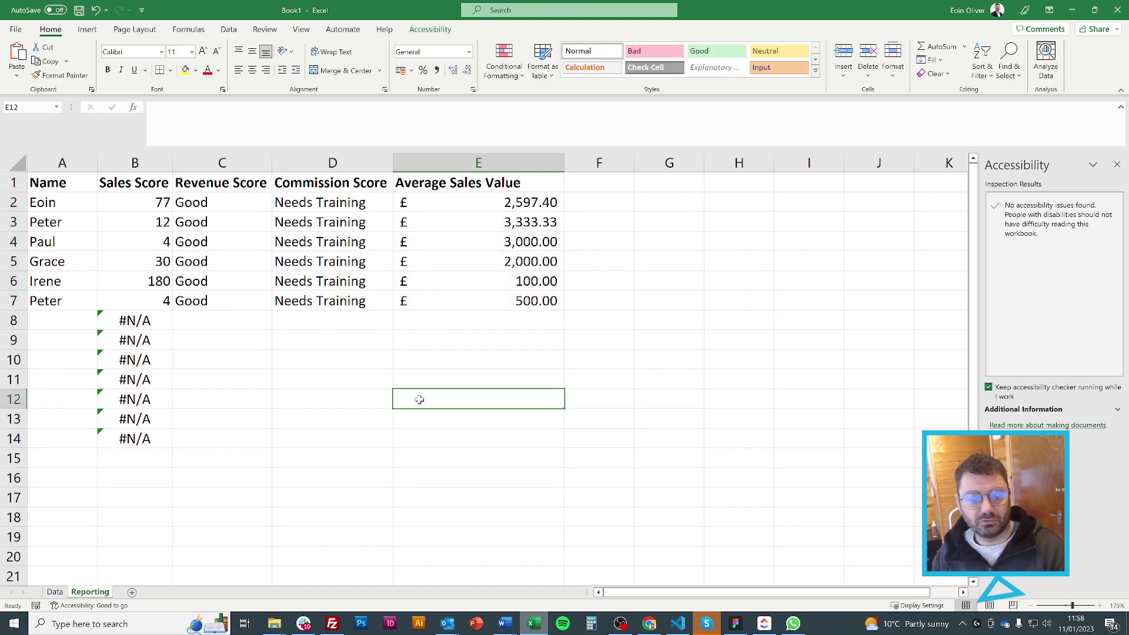